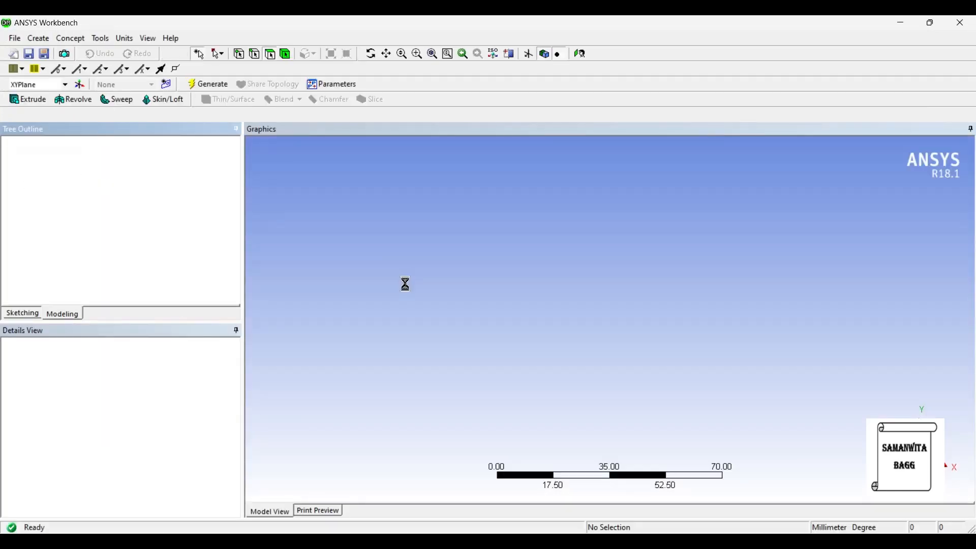
Set the length unit to millimetres and open the XY plane for sketching, viewed face-on
left_click(120, 38)
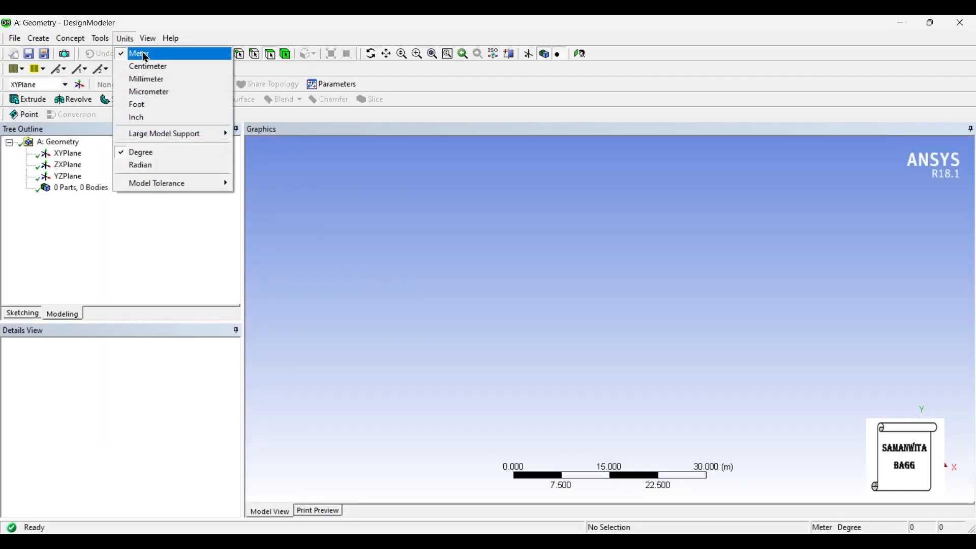
left_click(151, 80)
left_click(68, 153)
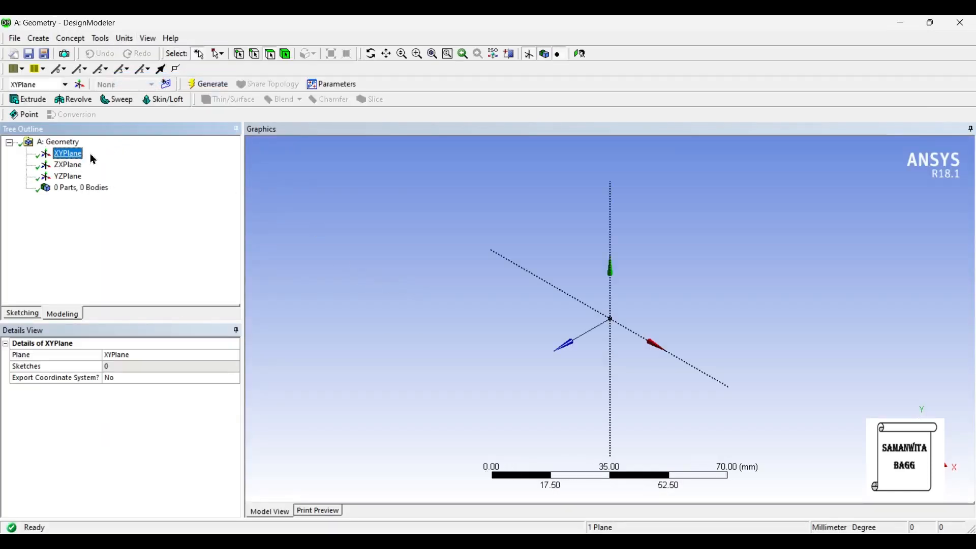
left_click(579, 54)
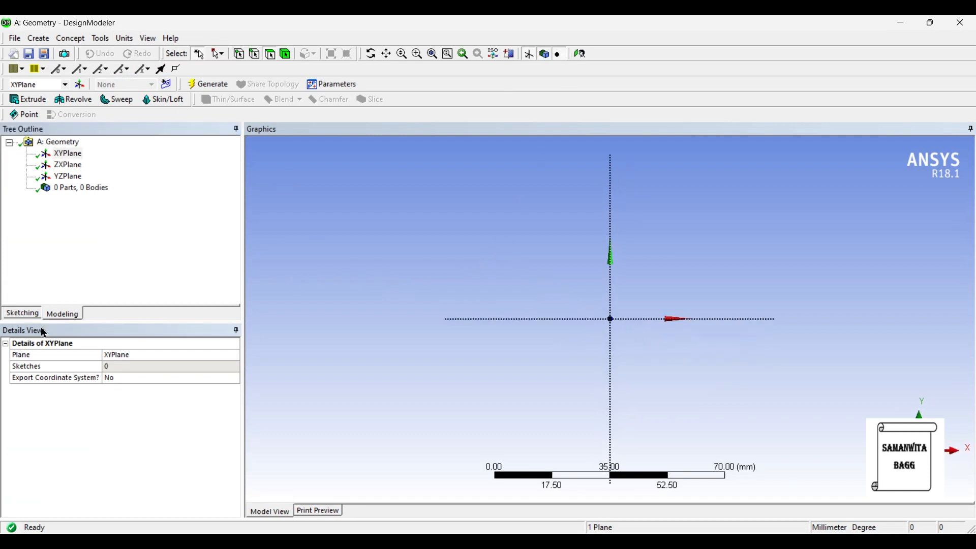
left_click(23, 312)
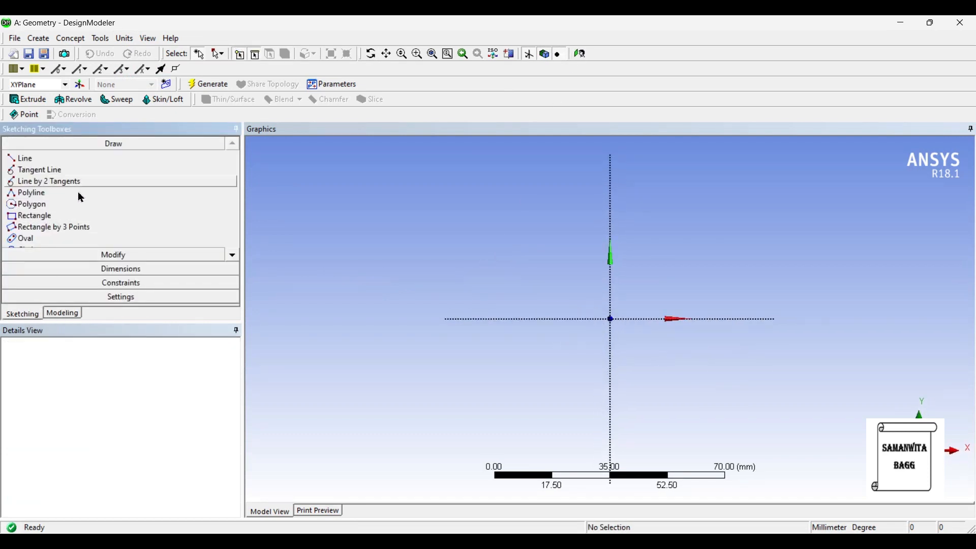
Sketch a horizontal oval with both arc centres on the X axis, about 70 mm between centres and 27 mm high
left_click(47, 239)
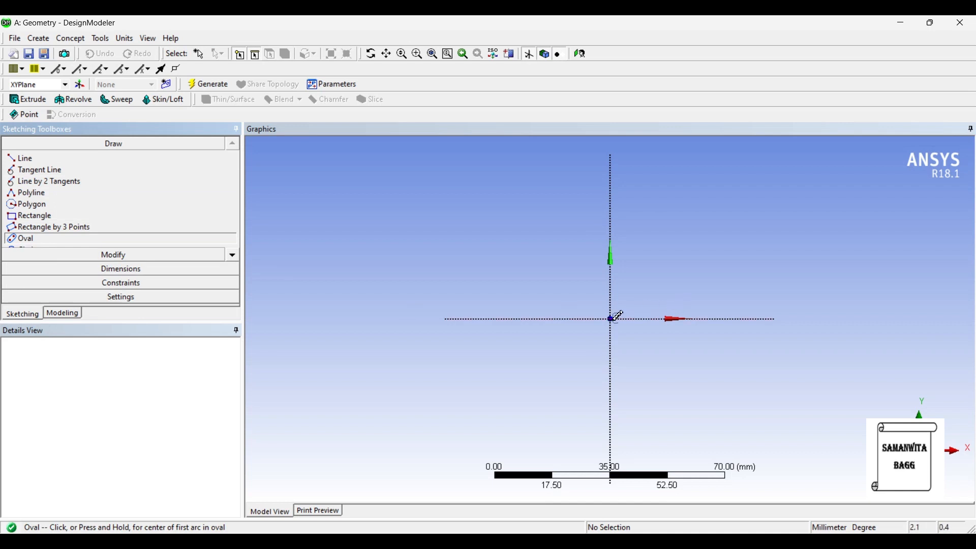
left_click(502, 319)
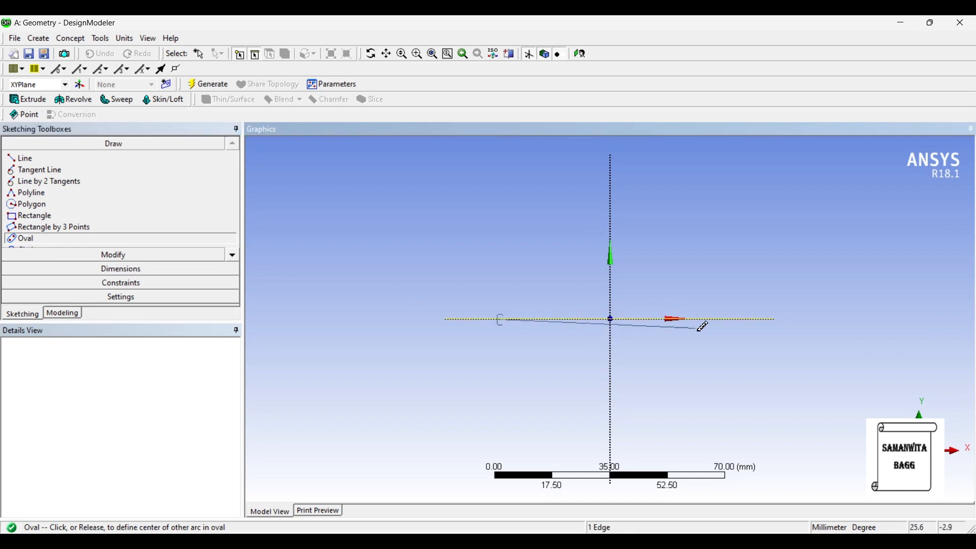
left_click(731, 319)
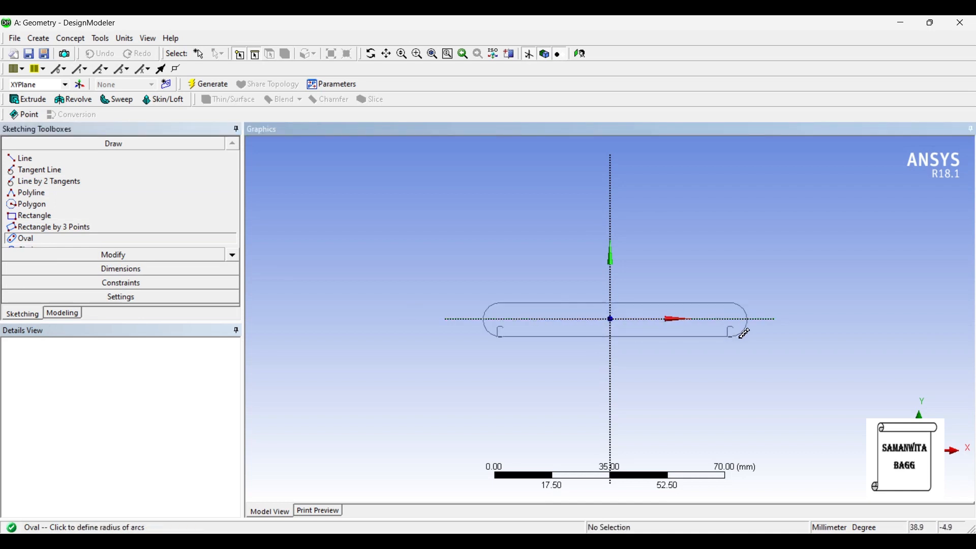
left_click(750, 362)
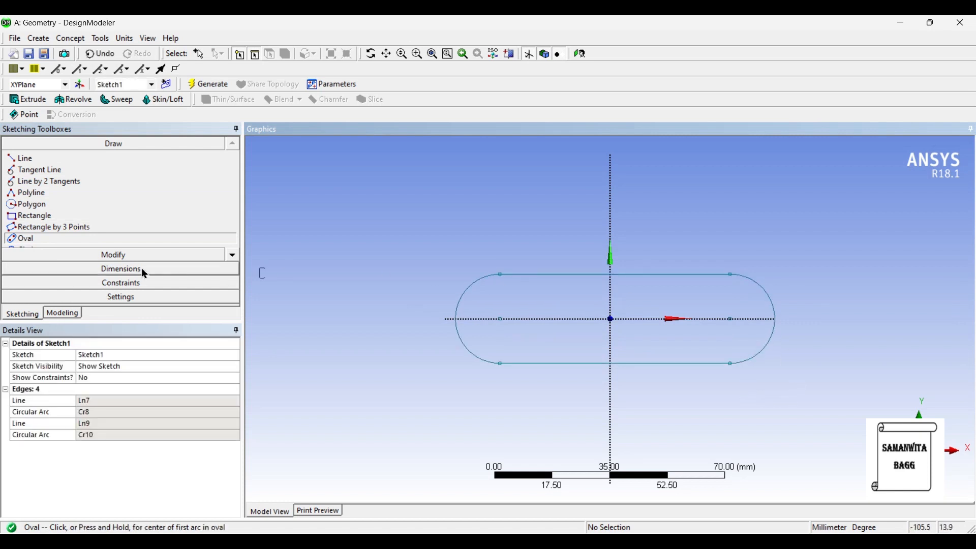
Dimension the distance between the oval's two arc centres and set it to 500 mm
left_click(125, 277)
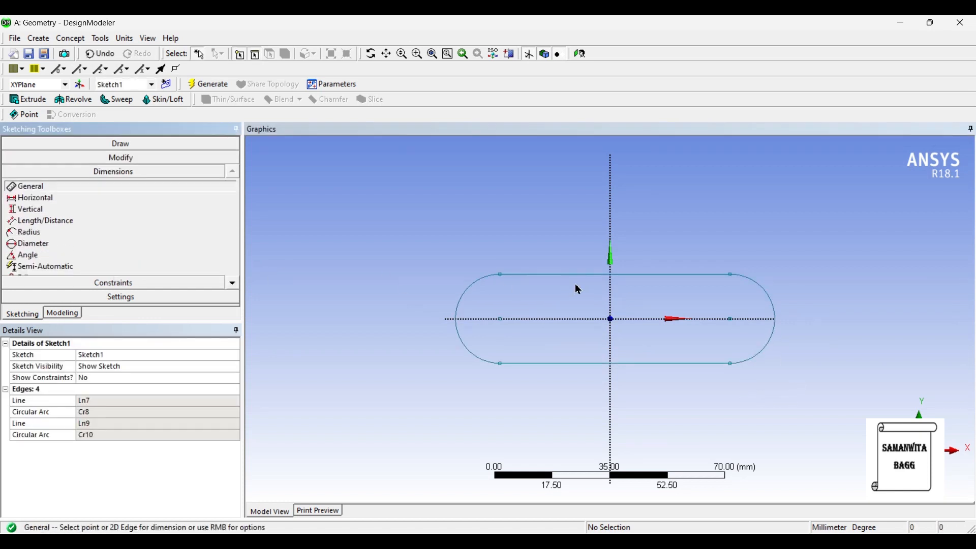
left_click(502, 320)
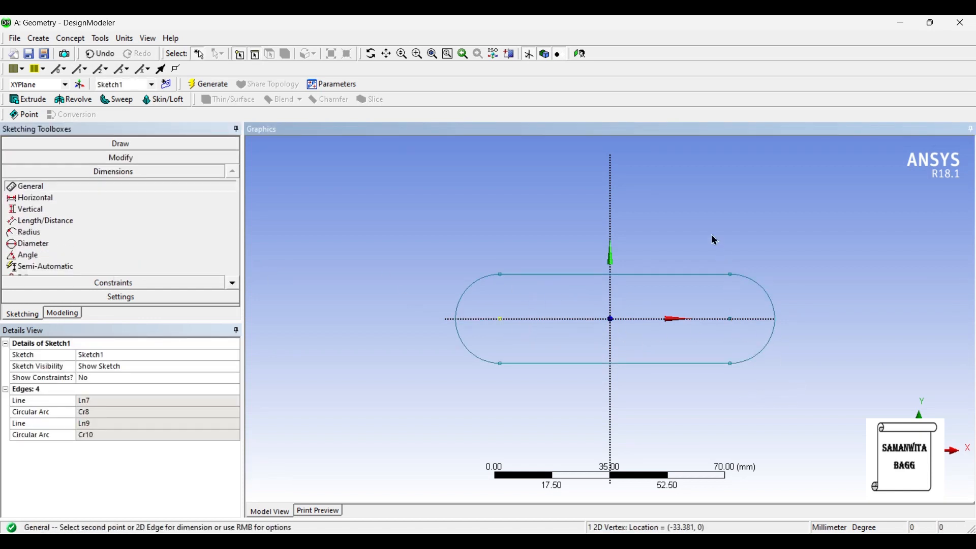
left_click(731, 320)
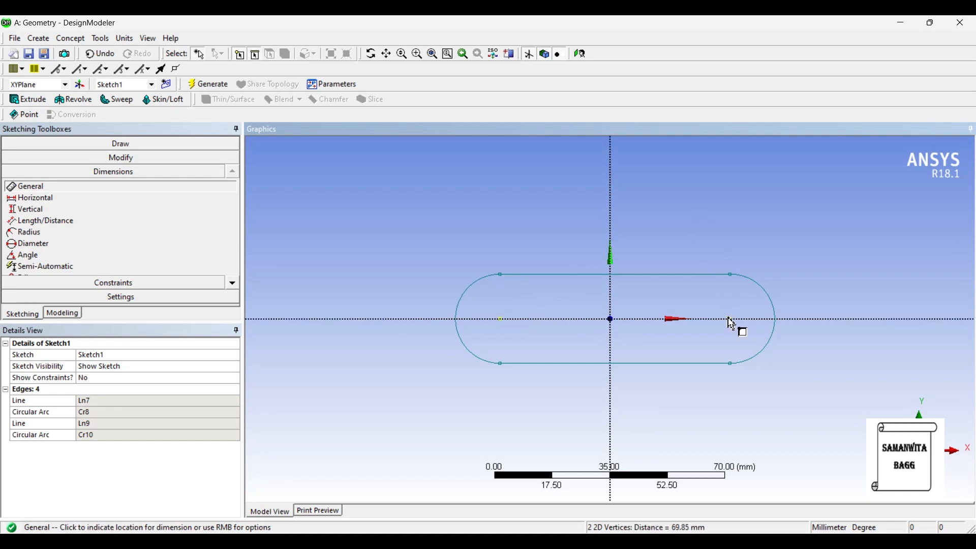
left_click(694, 212)
left_click(147, 400)
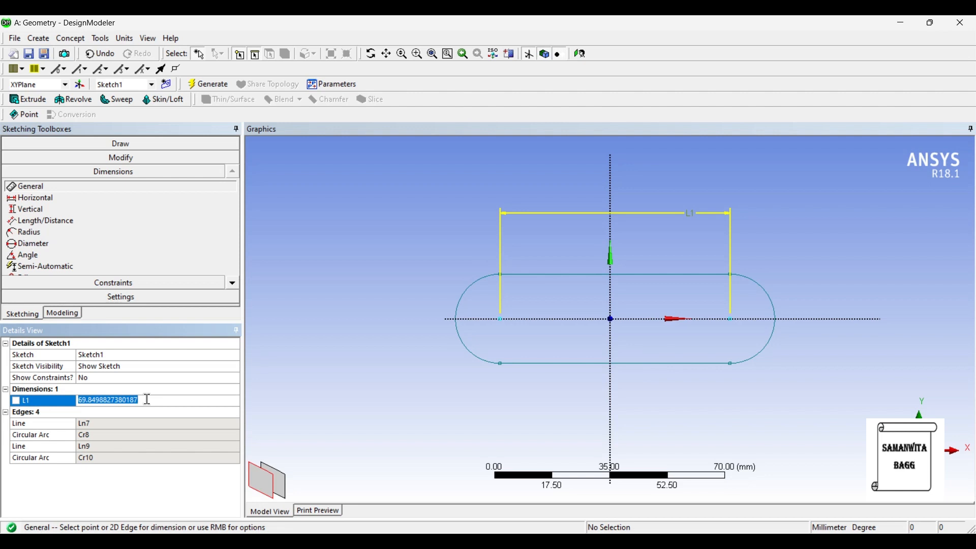
type("500")
key("Return")
Add a vertical dimension between the oval's two straight edges and set it to 350 mm
scroll(513, 255, "down", 2)
scroll(688, 285, "down", 3)
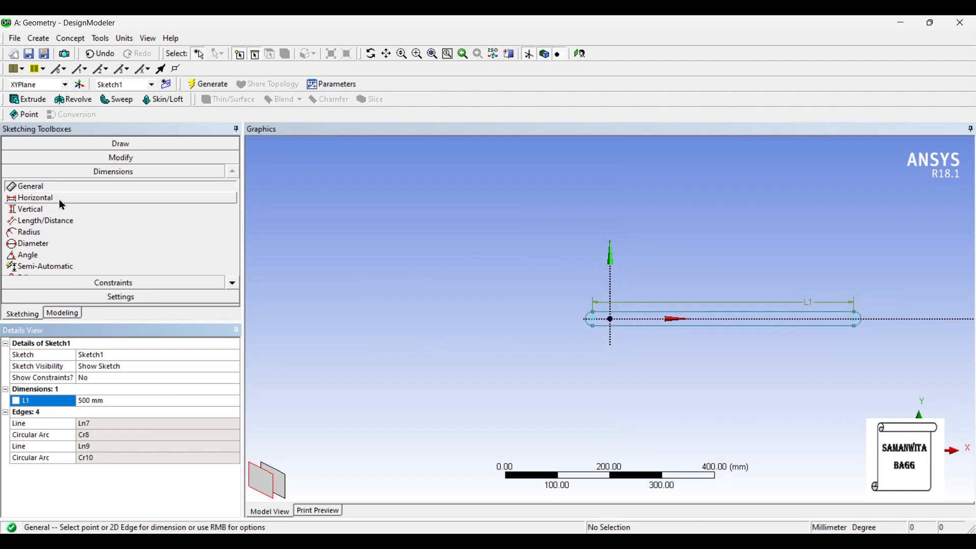
left_click(35, 209)
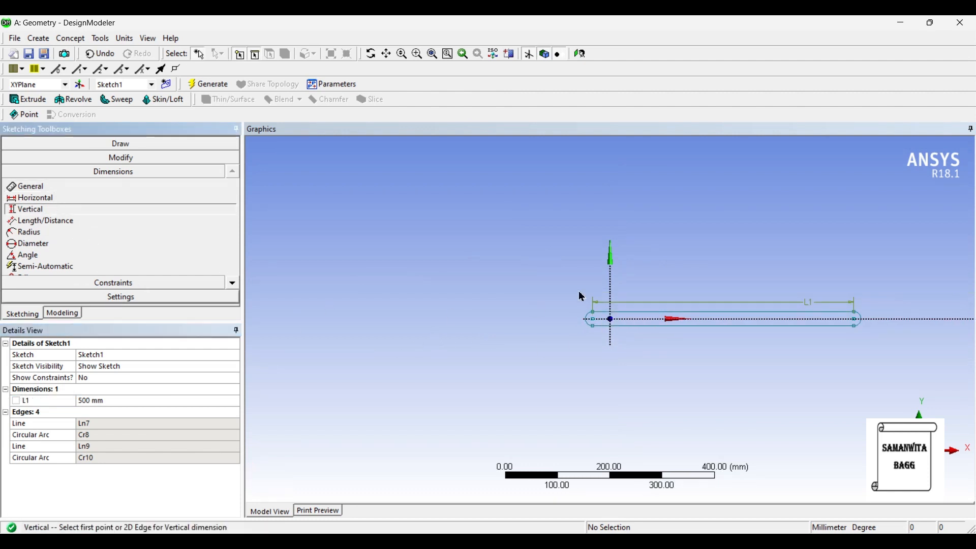
left_click(707, 311)
left_click(706, 326)
left_click(543, 317)
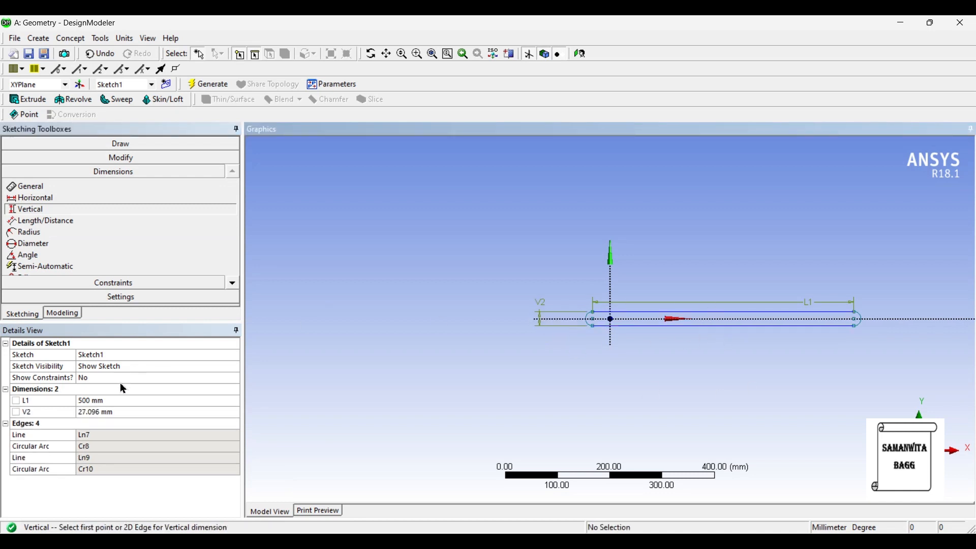
left_click(120, 416)
type("350")
key("Return")
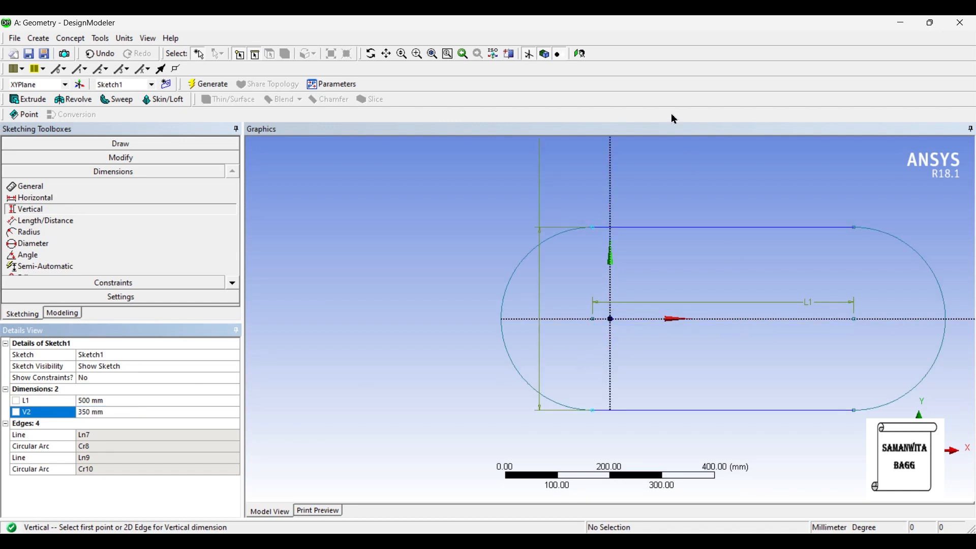
Apply a symmetry constraint about the Y axis to the two endpoints of the oval's upper straight edge
left_click(580, 54)
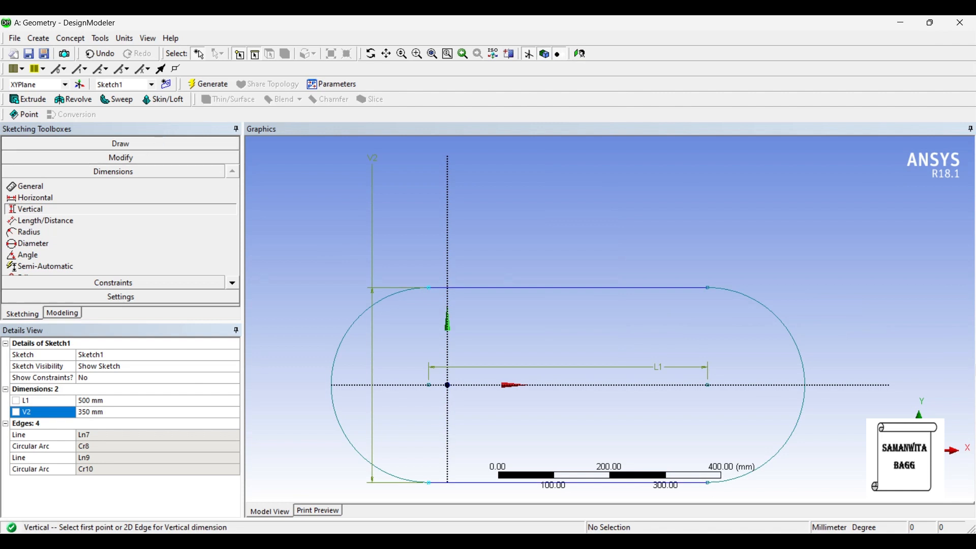
left_click(135, 287)
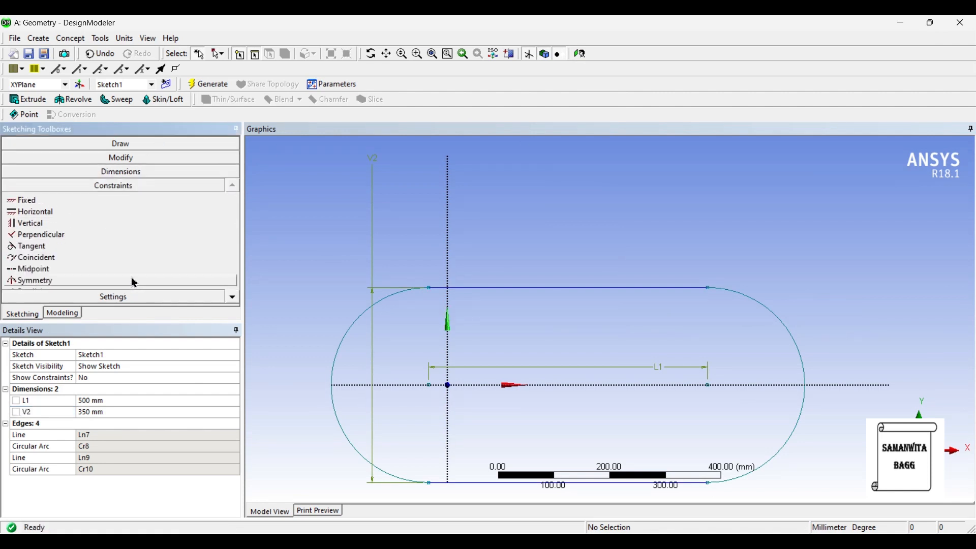
left_click(65, 283)
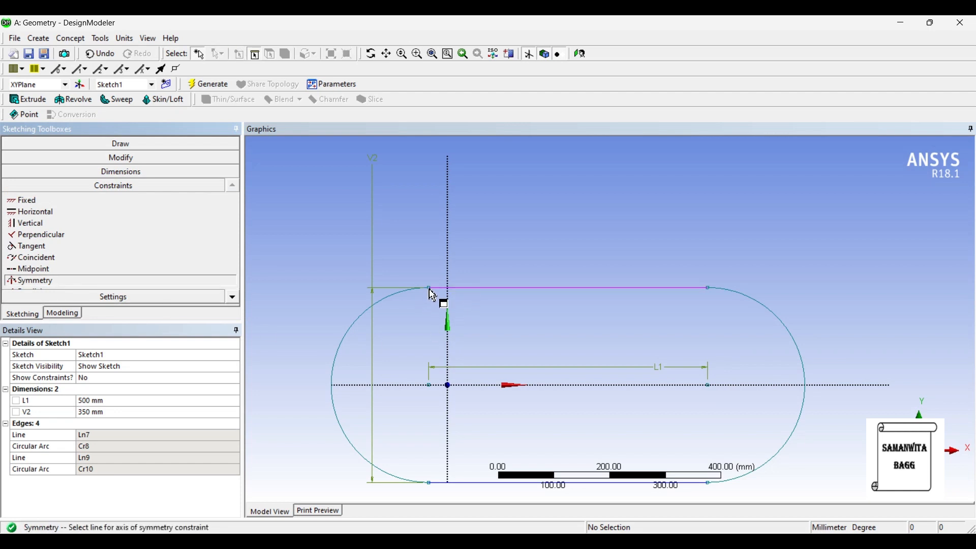
left_click(451, 244)
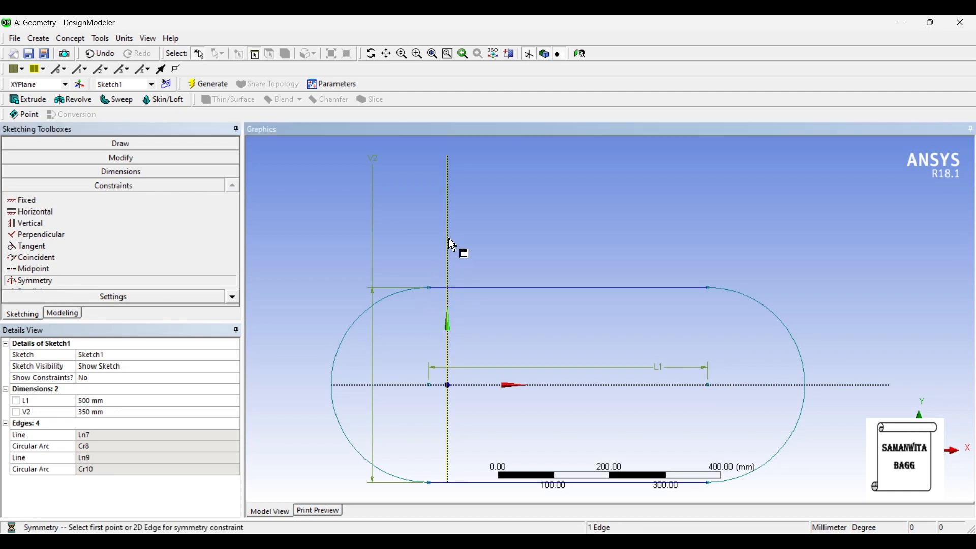
left_click(708, 288)
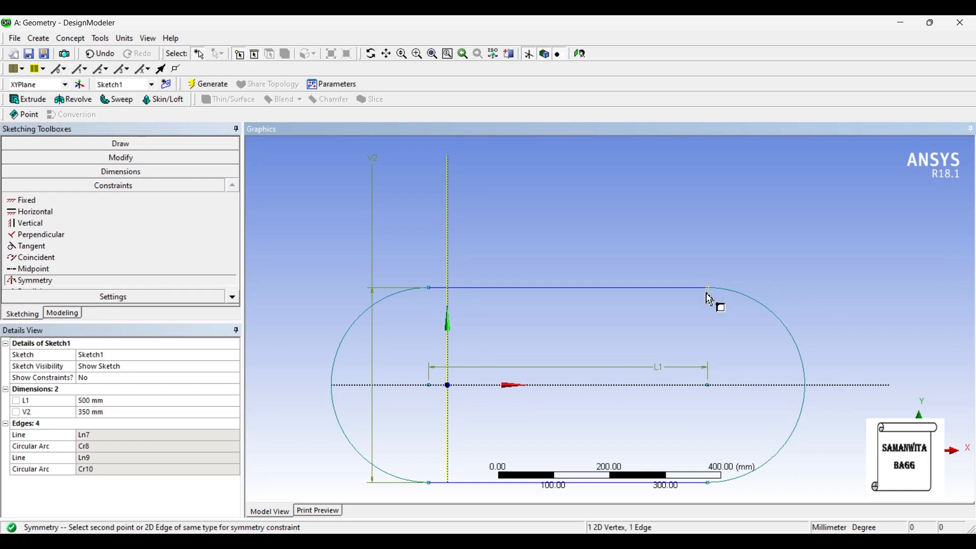
left_click(429, 289)
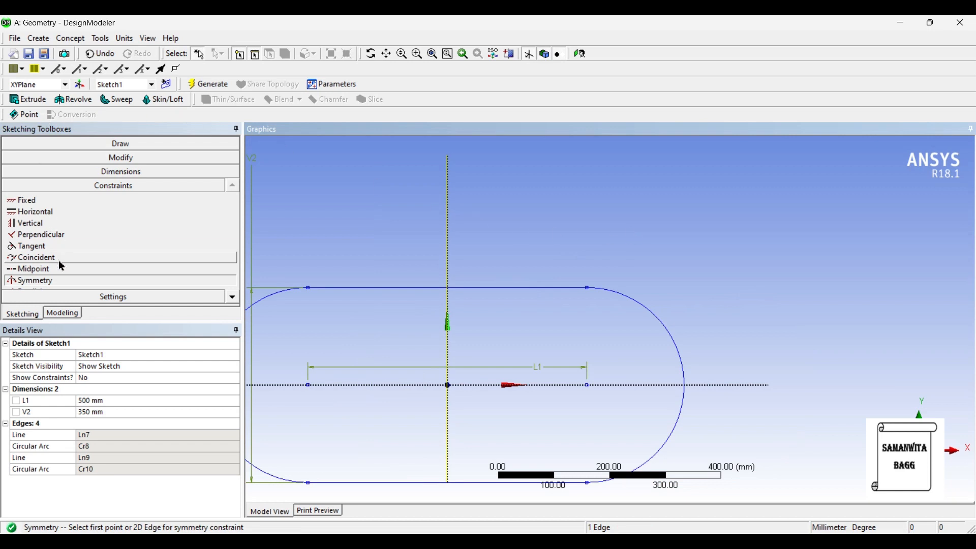
Extrude Sketch1 as added material to a fixed depth of 150 mm and generate the solid
left_click(64, 313)
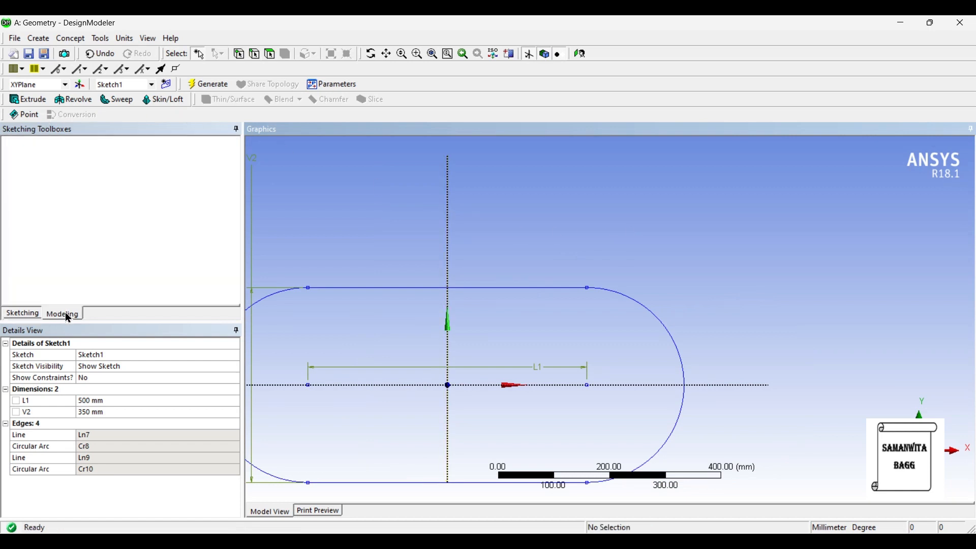
left_click(28, 99)
middle_click_drag(465, 325, 501, 248)
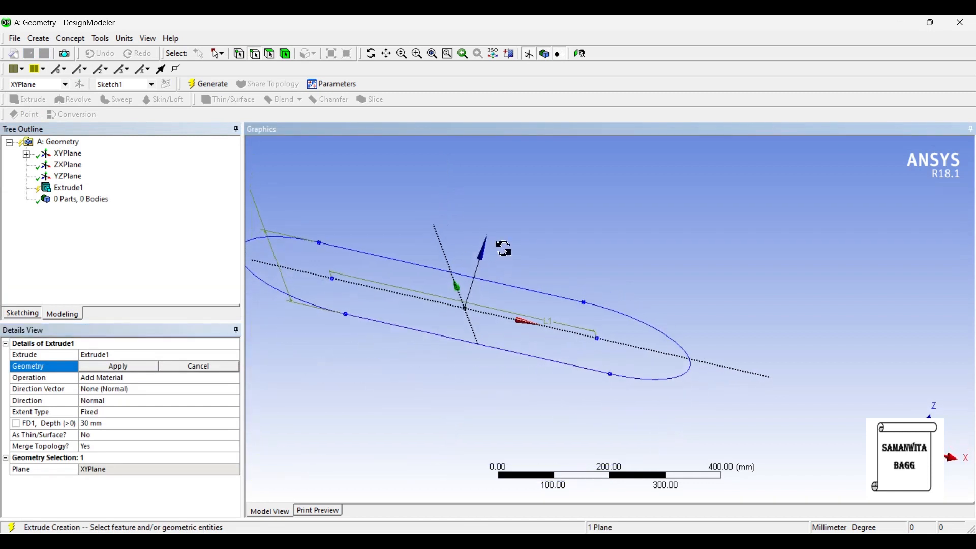
left_click(27, 155)
left_click(81, 165)
left_click(94, 370)
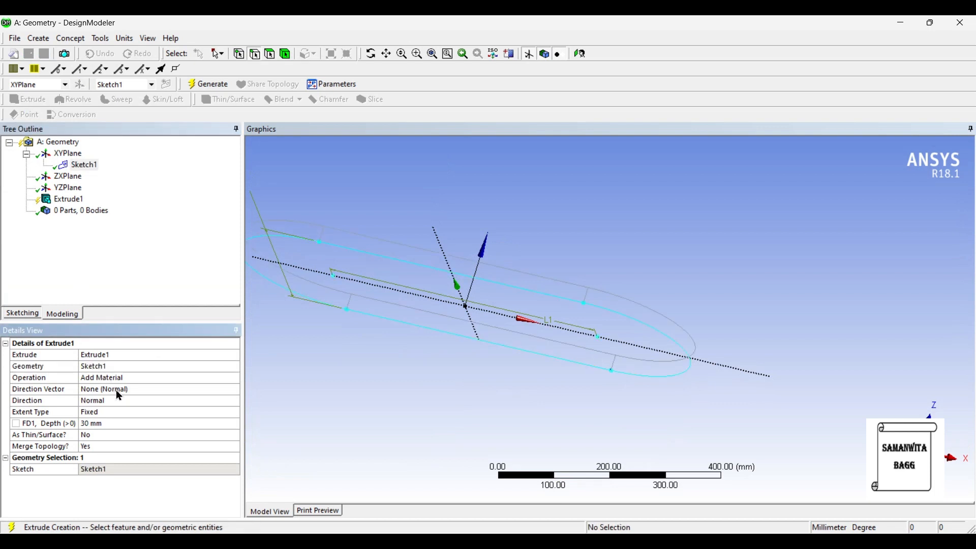
left_click(118, 423)
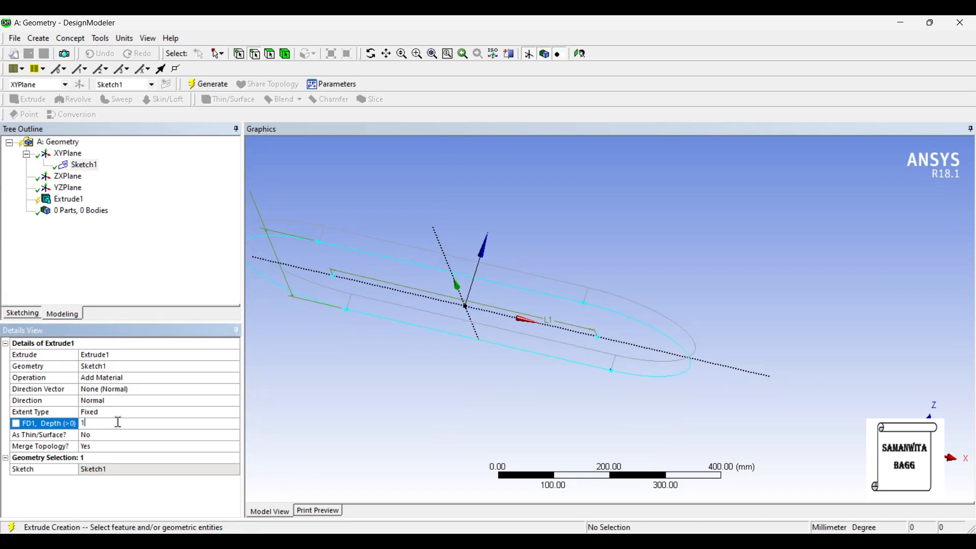
type("150")
key("Return")
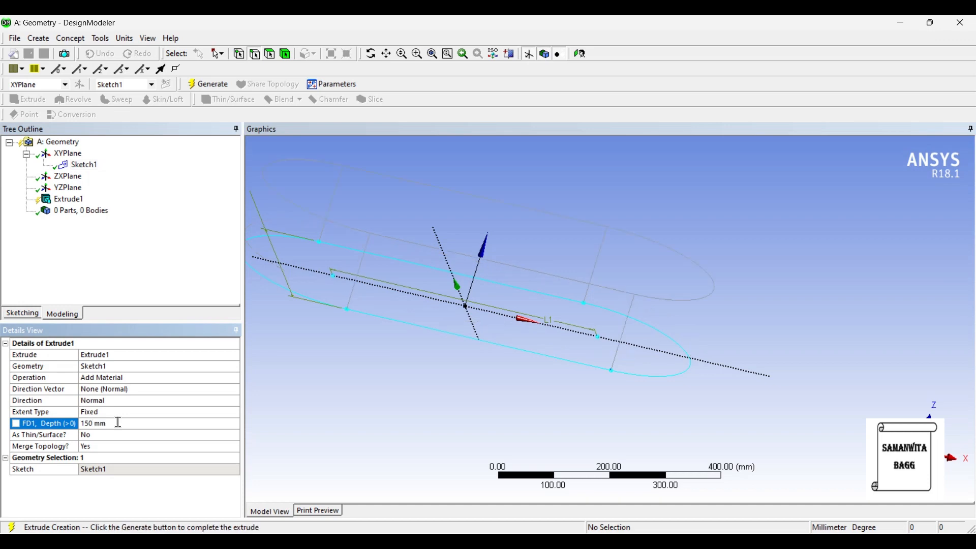
left_click(208, 84)
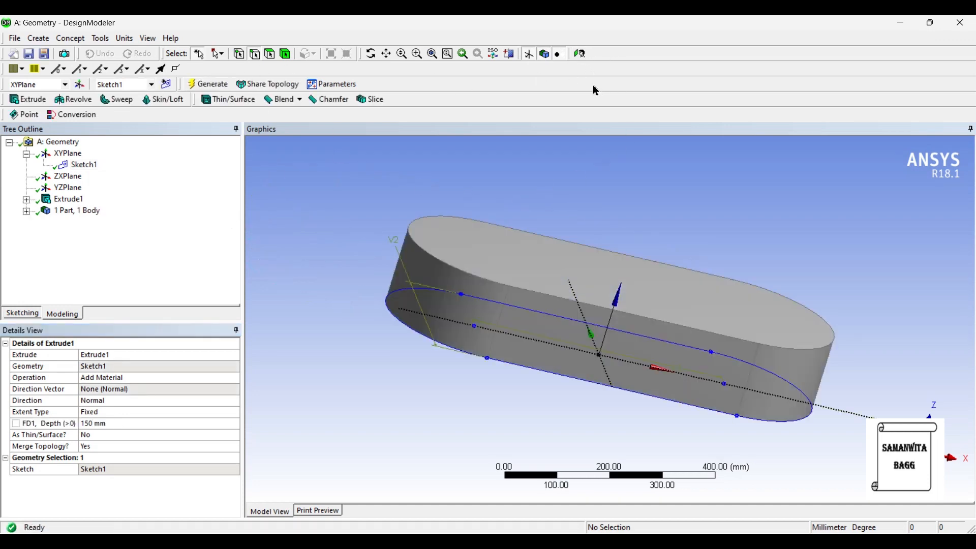
Round the oval solid's bottom face with a fixed-radius blend of 130 mm and generate it
middle_click_drag(523, 254, 463, 248)
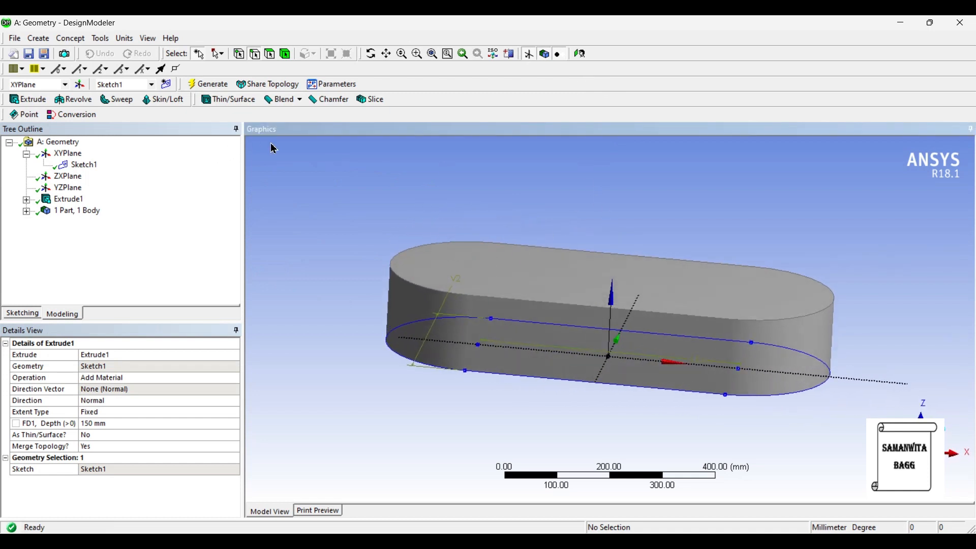
left_click(283, 99)
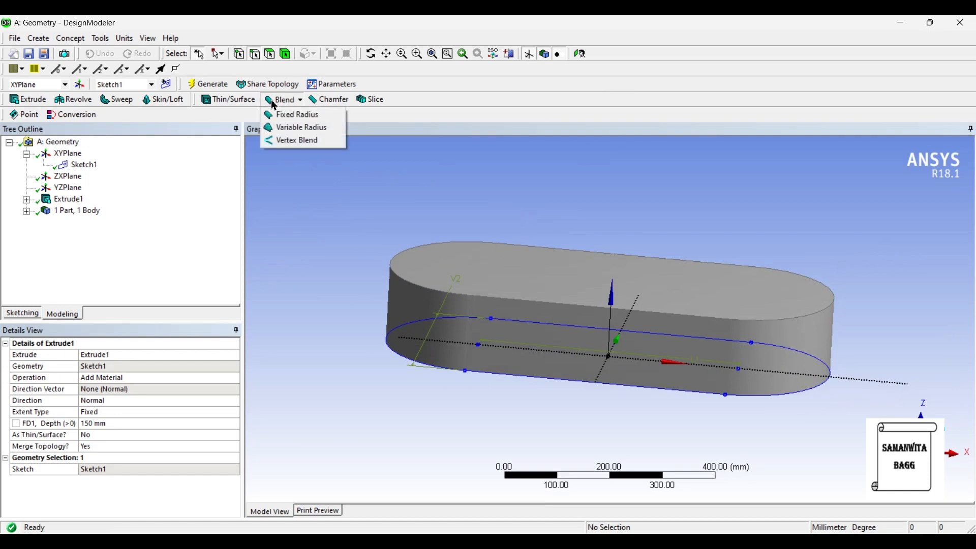
left_click(295, 117)
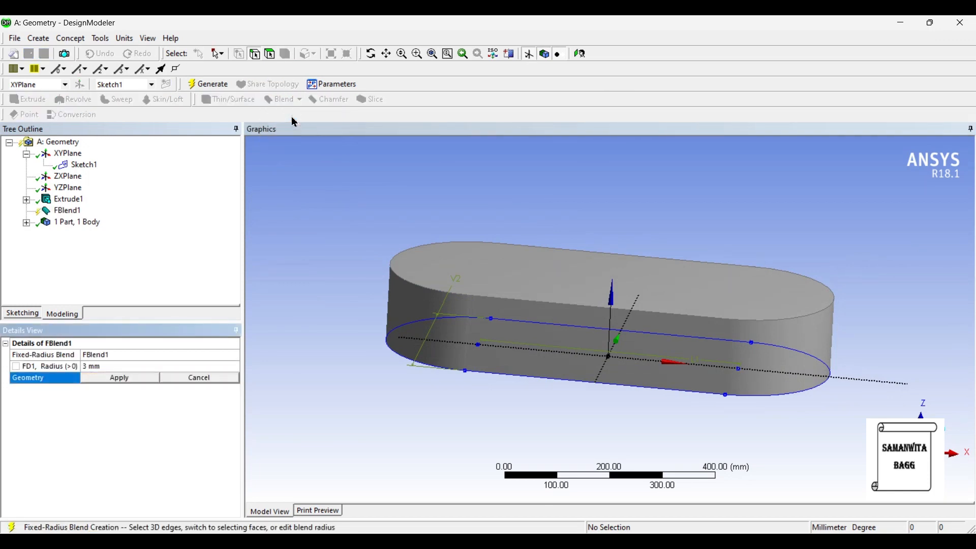
mouse_move(492, 349)
middle_mouse_down()
mouse_move(507, 298)
mouse_move(510, 342)
middle_mouse_up()
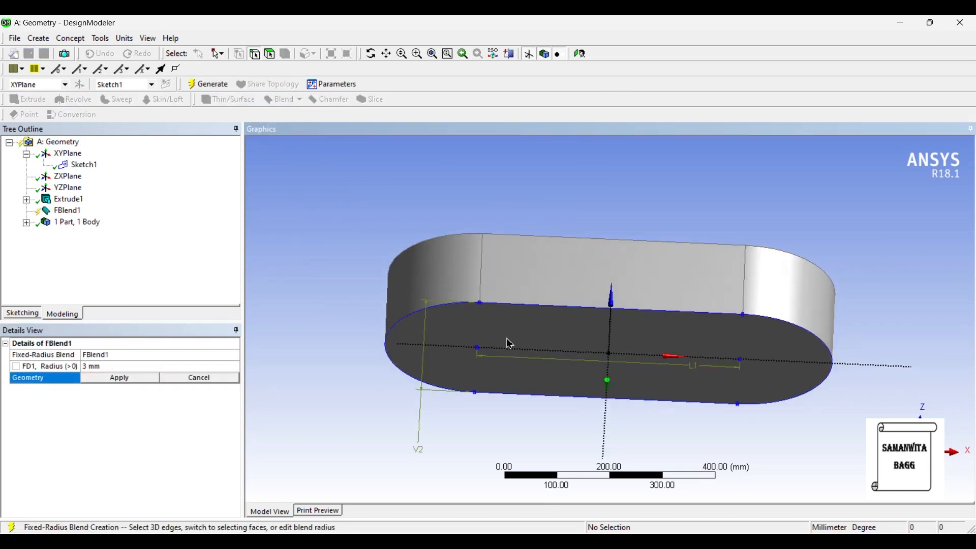
left_click(119, 367)
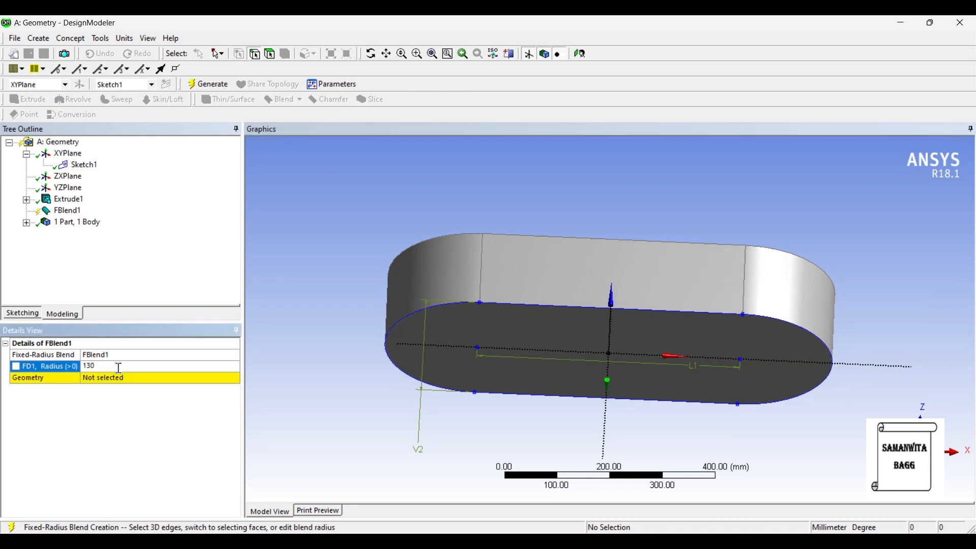
left_click(119, 378)
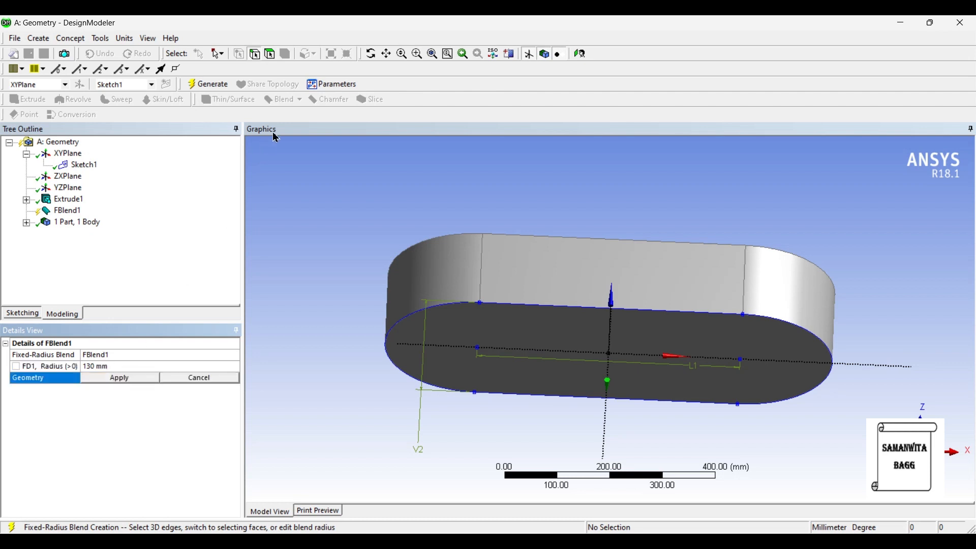
left_click(493, 328)
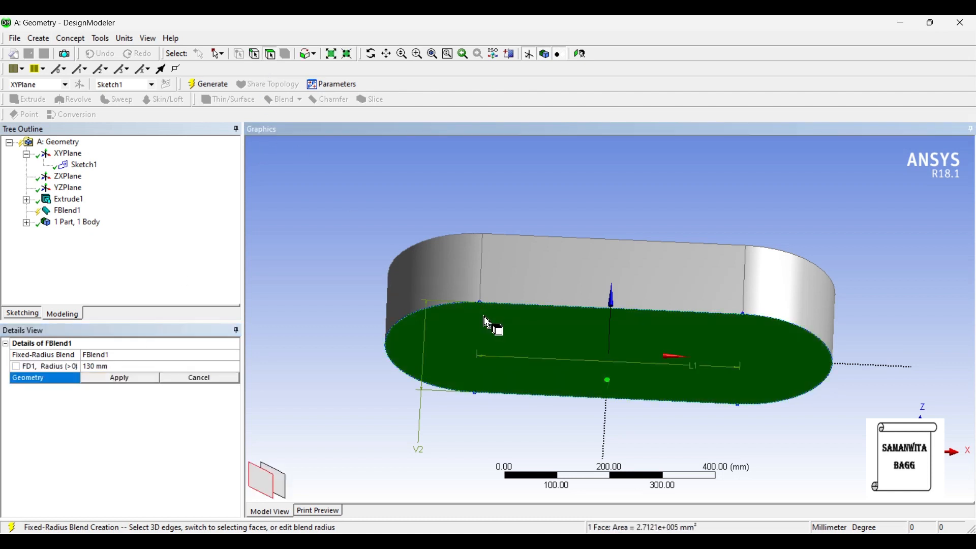
left_click(127, 378)
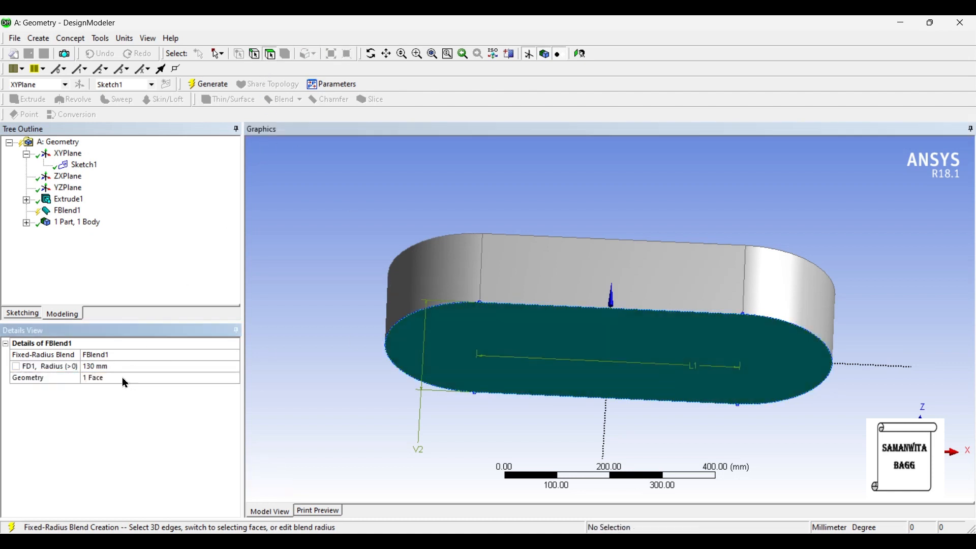
left_click(216, 84)
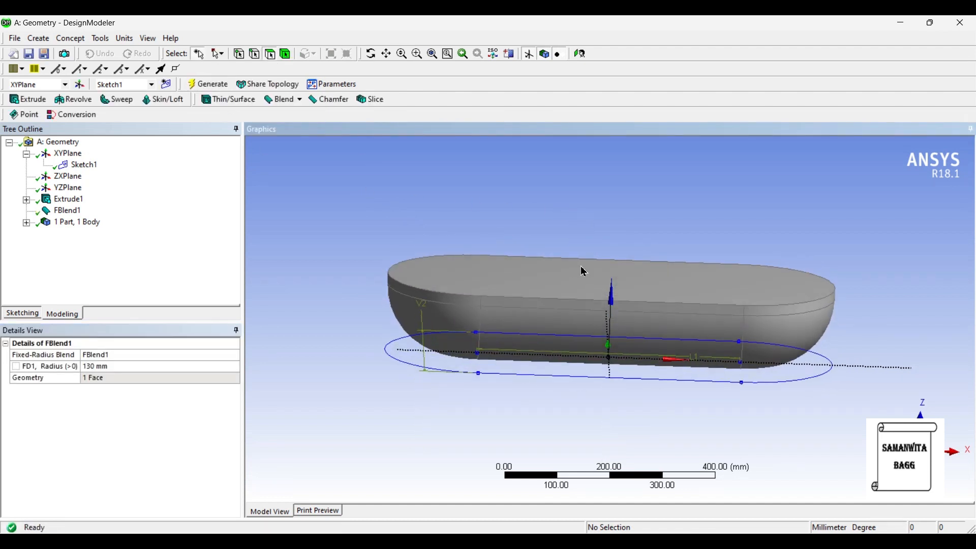
Start a Thin/Surface feature with selection type Faces to Remove and assign the solid's flat top face
scroll(620, 275, "up", 3)
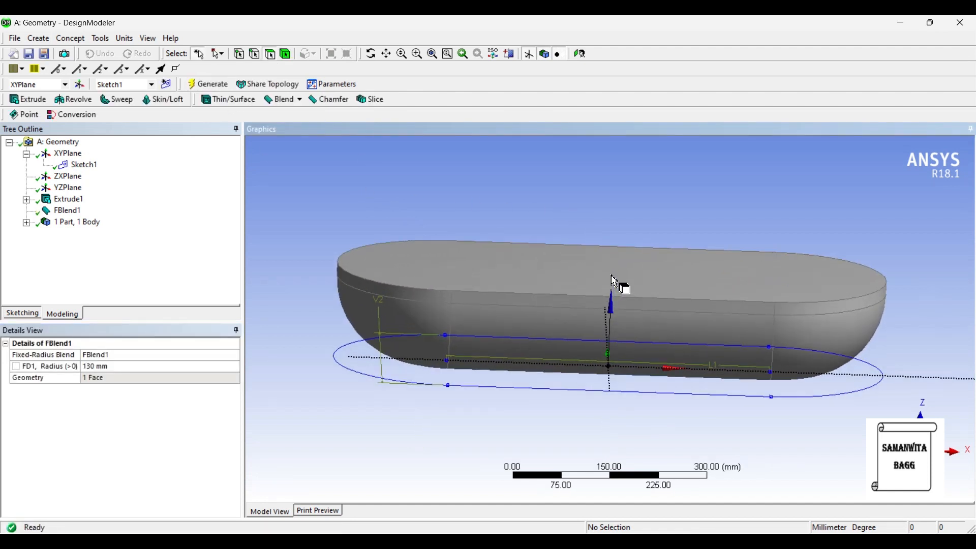
left_click(223, 101)
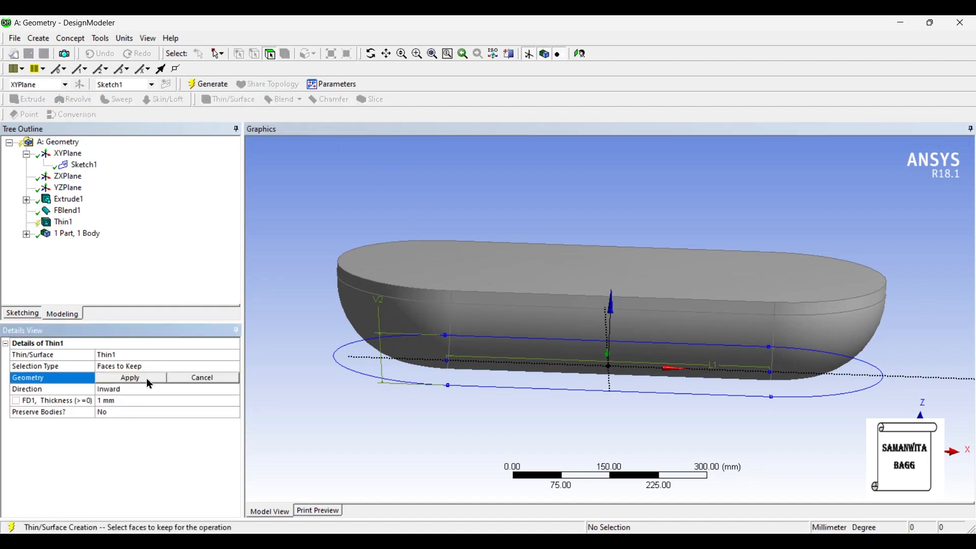
left_click(191, 369)
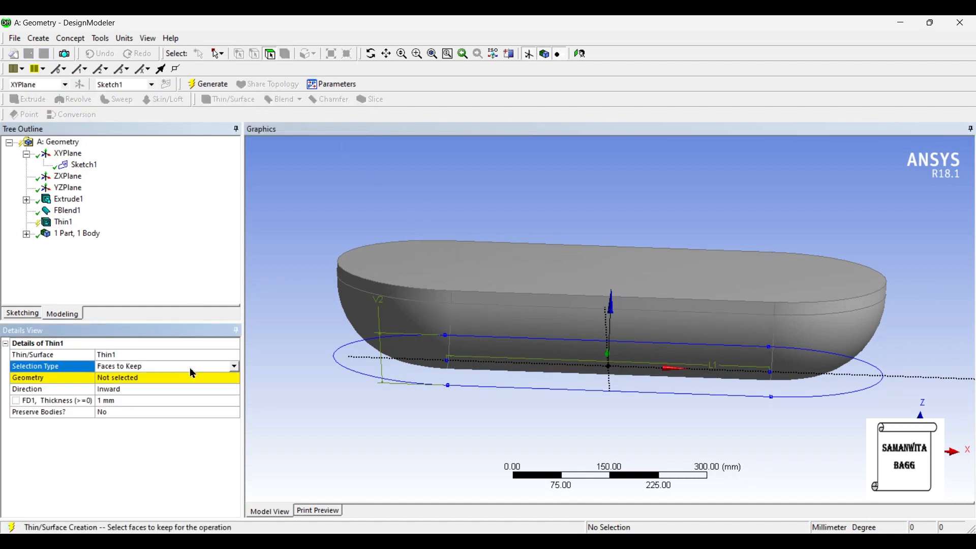
left_click(234, 366)
left_click(160, 381)
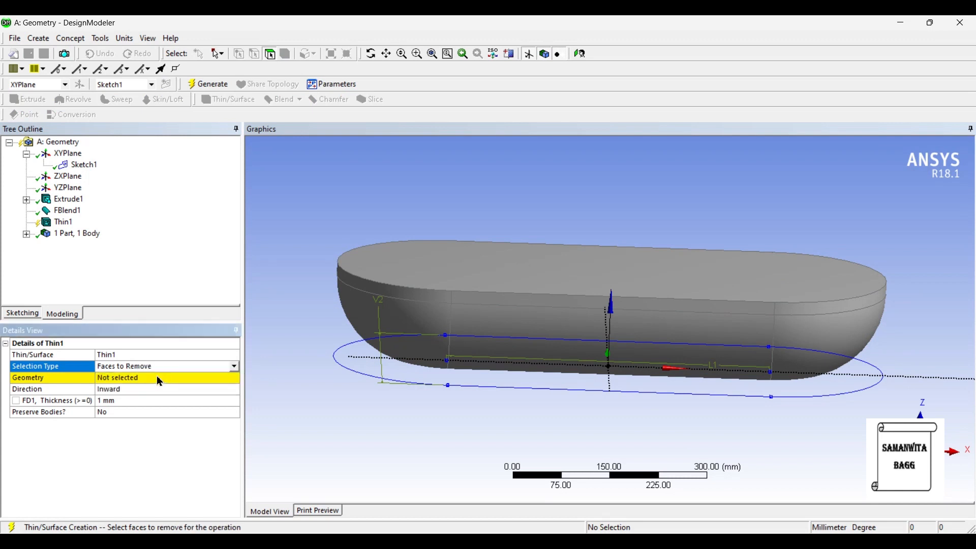
left_click(129, 379)
left_click(504, 284)
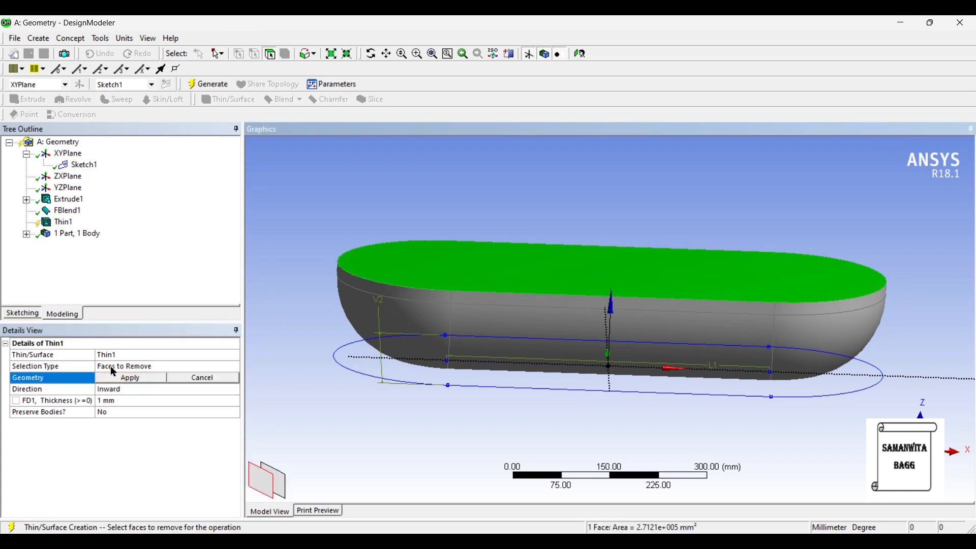
left_click(115, 382)
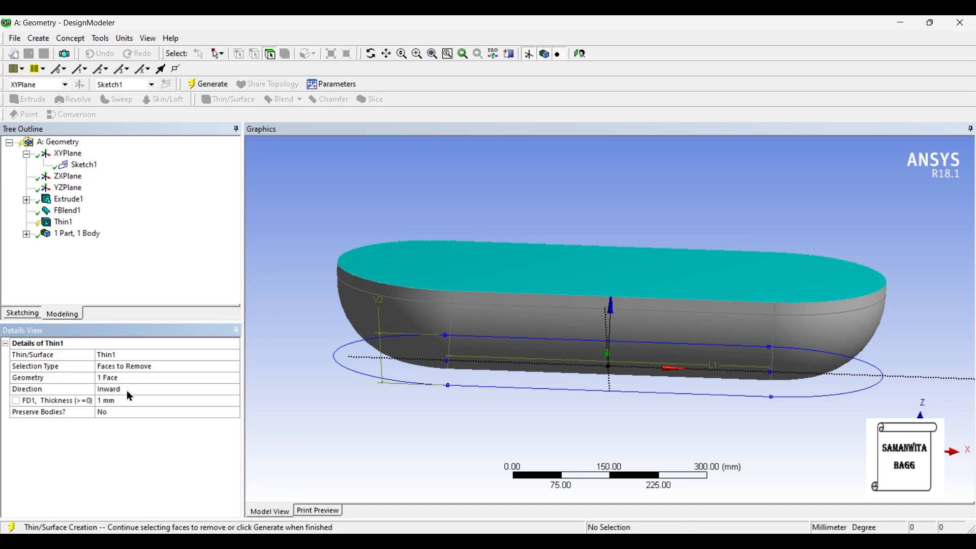
Set the thin feature's direction to Mid-Plane and its thickness to 10 mm, and generate the hollow shell
left_click(127, 391)
left_click(234, 389)
left_click(166, 415)
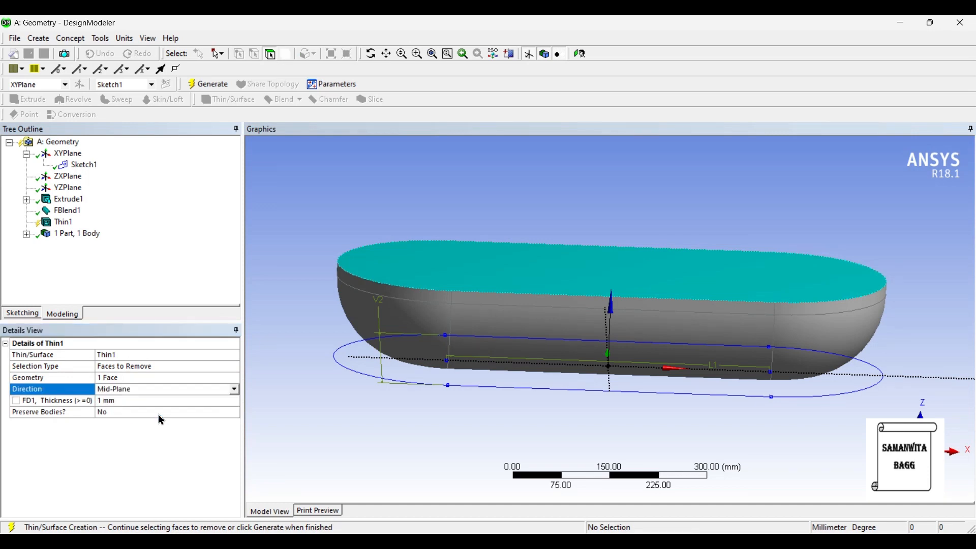
left_click(131, 402)
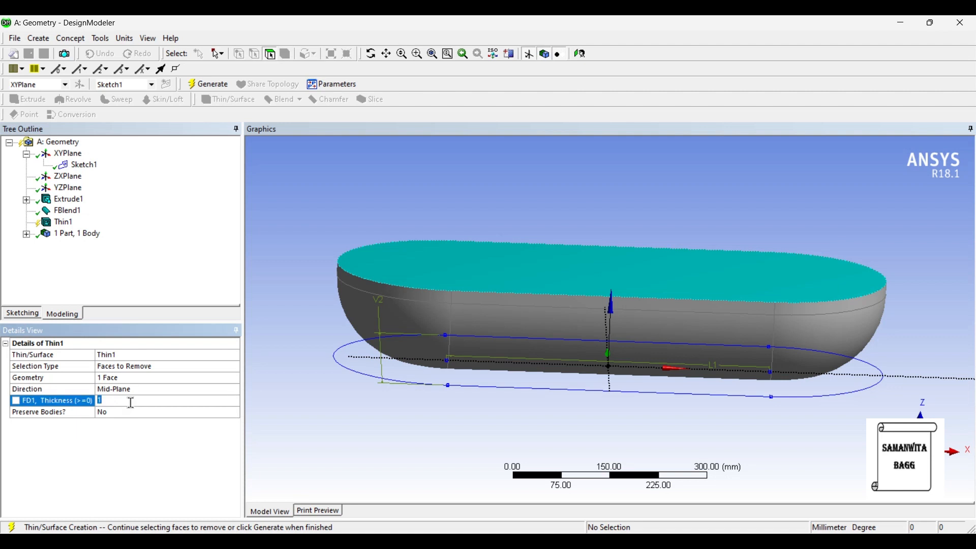
type("10")
key("Return")
left_click(209, 86)
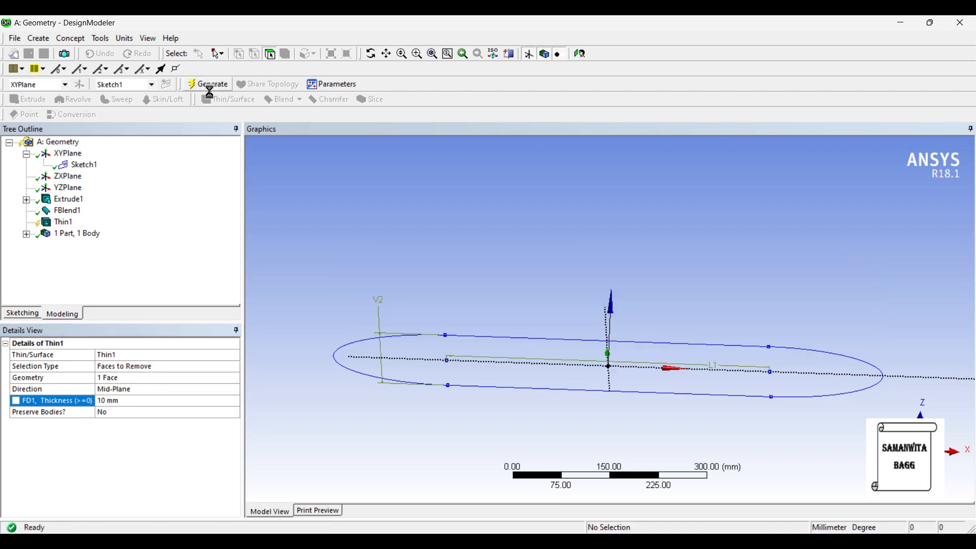
Create and generate a new plane from the flat inner floor face of the hollow basin
middle_click_drag(571, 269, 551, 316)
scroll(634, 310, "up", 3)
middle_click_drag(679, 298, 695, 314)
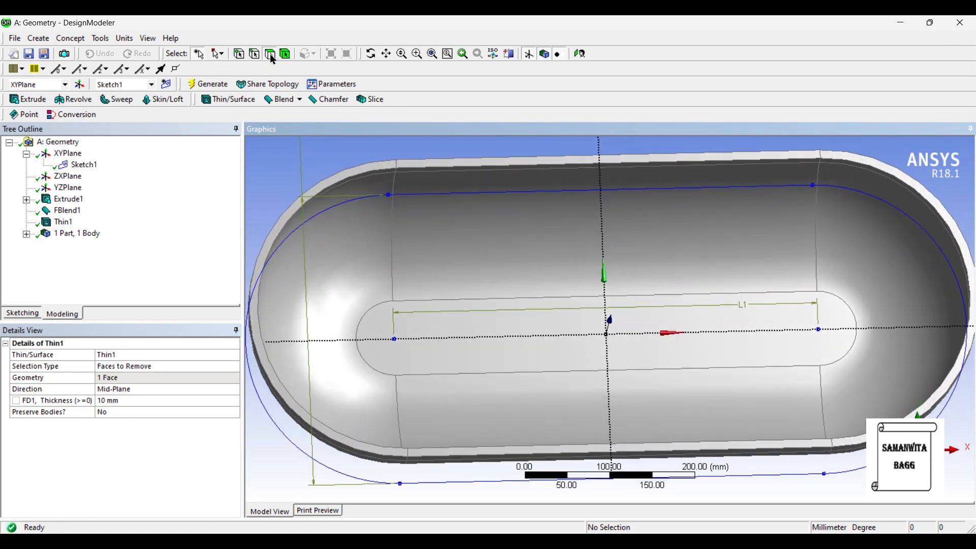
left_click(438, 319)
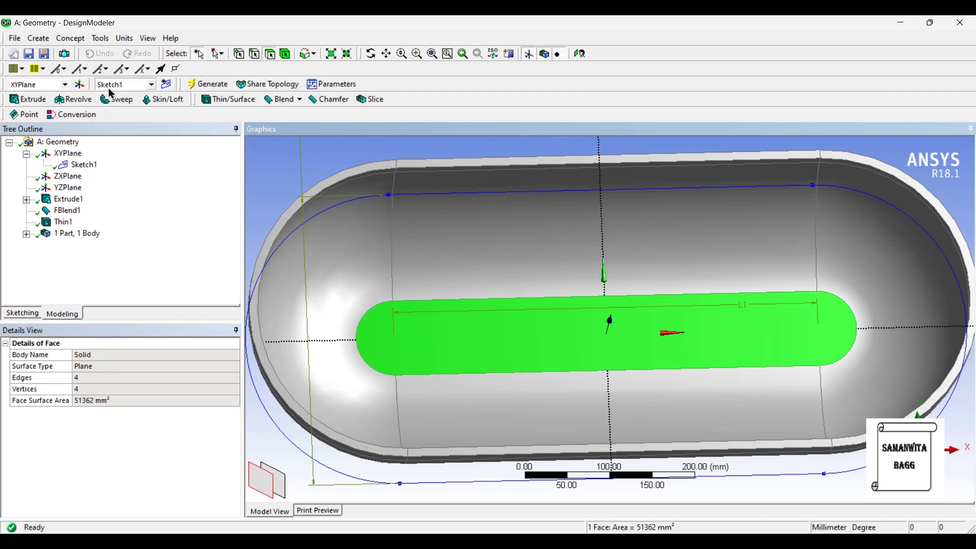
left_click(80, 85)
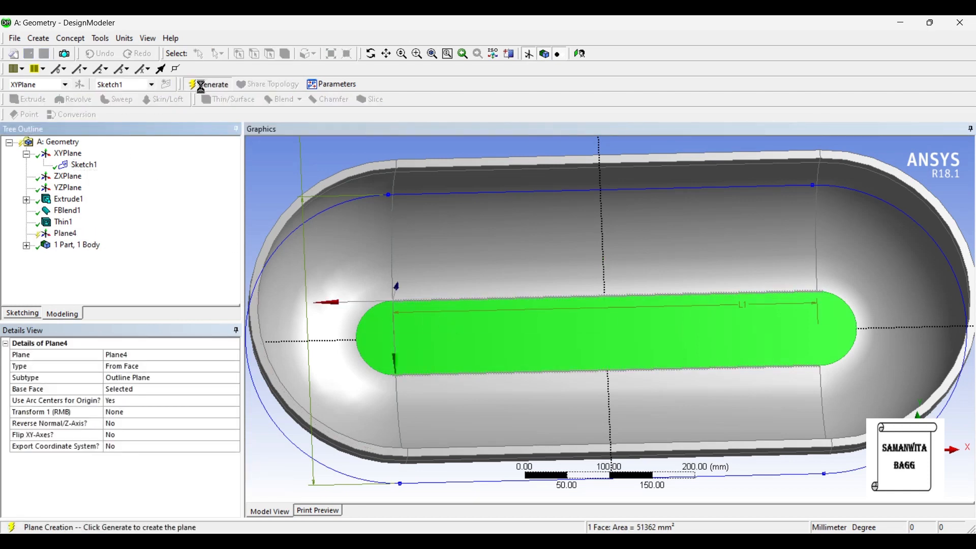
left_click(208, 84)
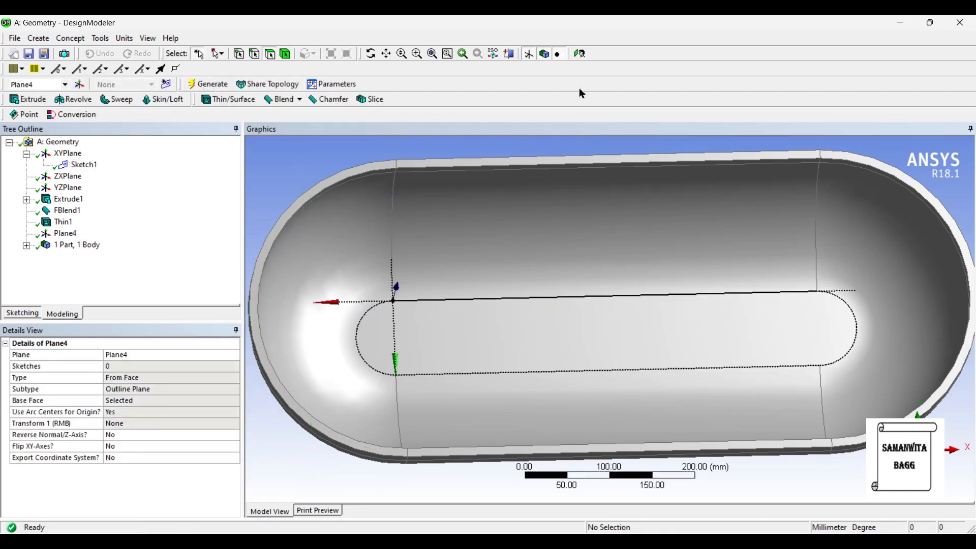
Sketch a circle about 40 mm in diameter near the middle of the basin floor on the new plane
left_click(581, 54)
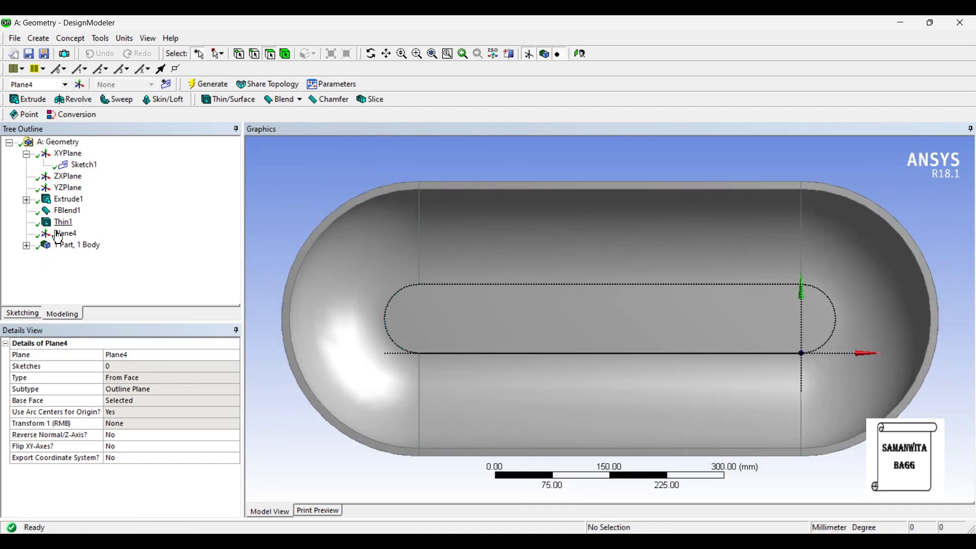
left_click(20, 312)
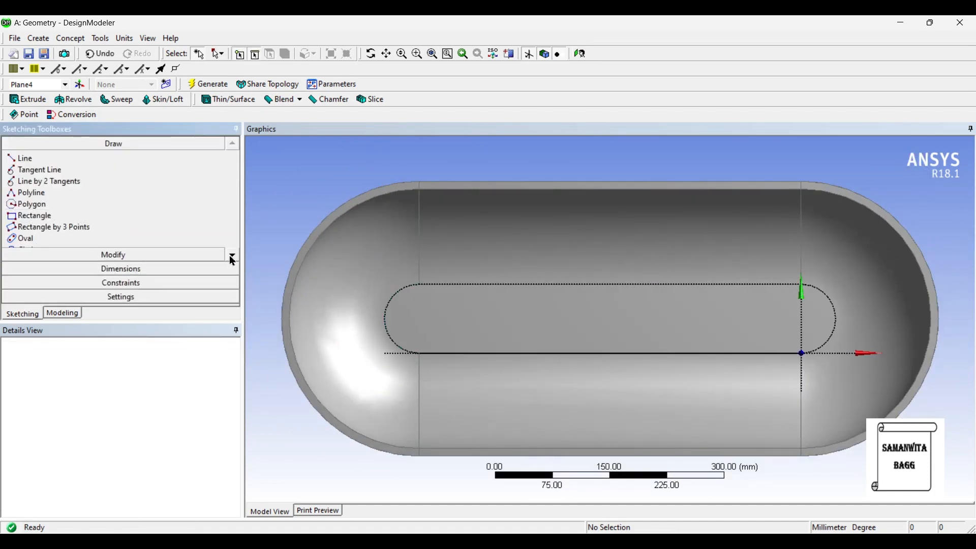
left_click(232, 256)
left_click(232, 255)
left_click(23, 228)
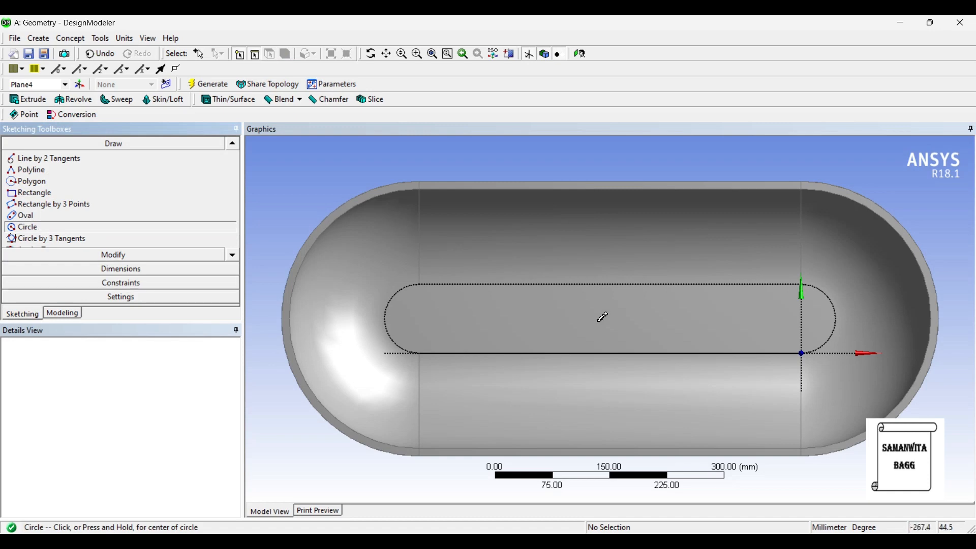
left_click(603, 312)
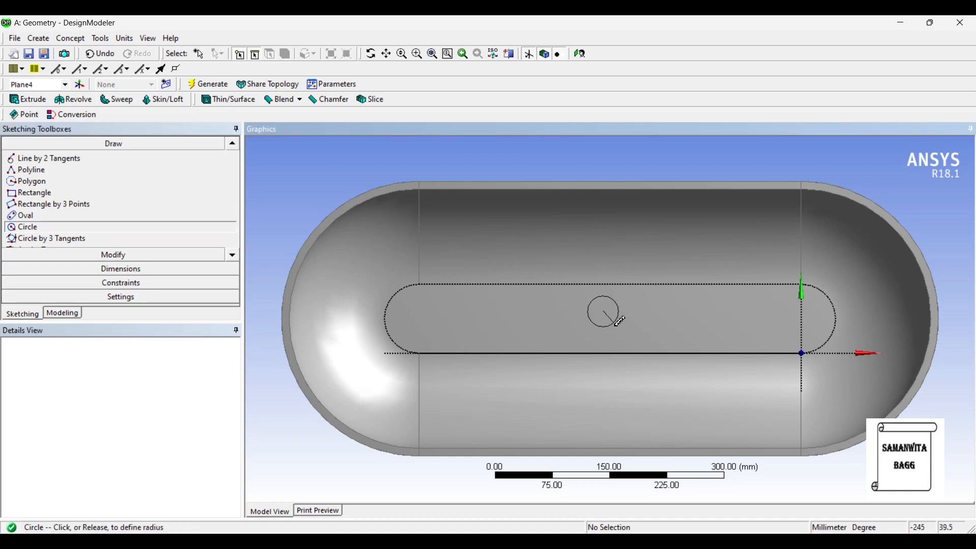
left_click(619, 316)
Dimension the floor circle's diameter and set it to 45 mm
left_click(108, 270)
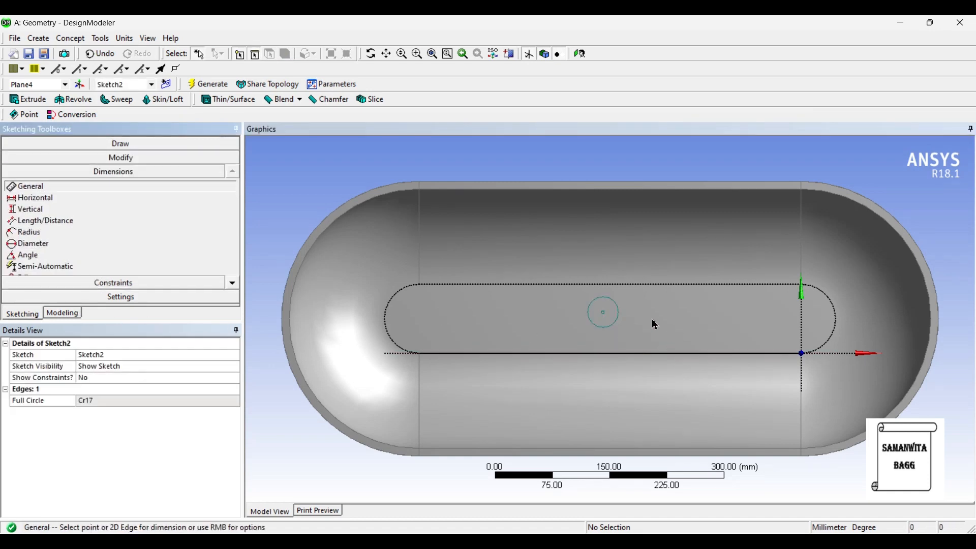
left_click(621, 311)
left_click(643, 247)
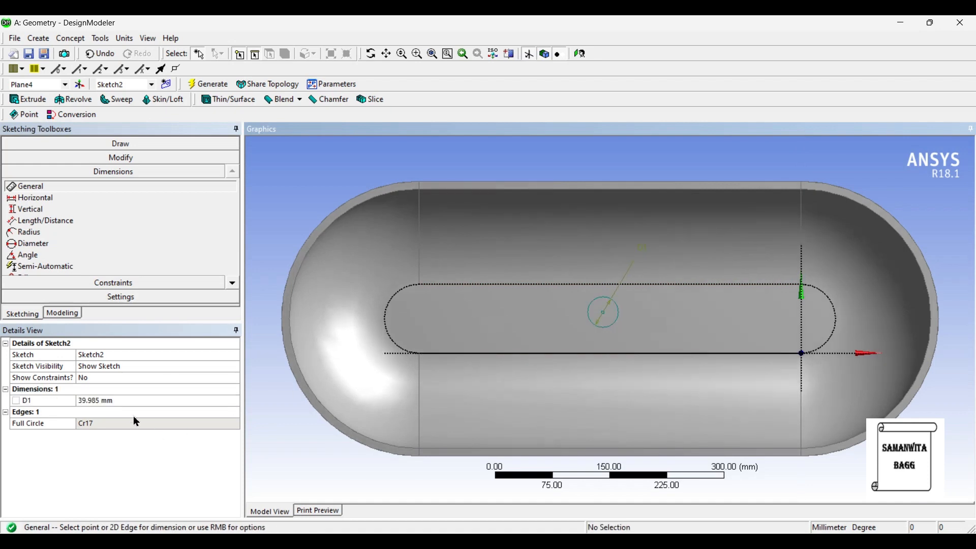
left_click(126, 401)
type("45")
key("Return")
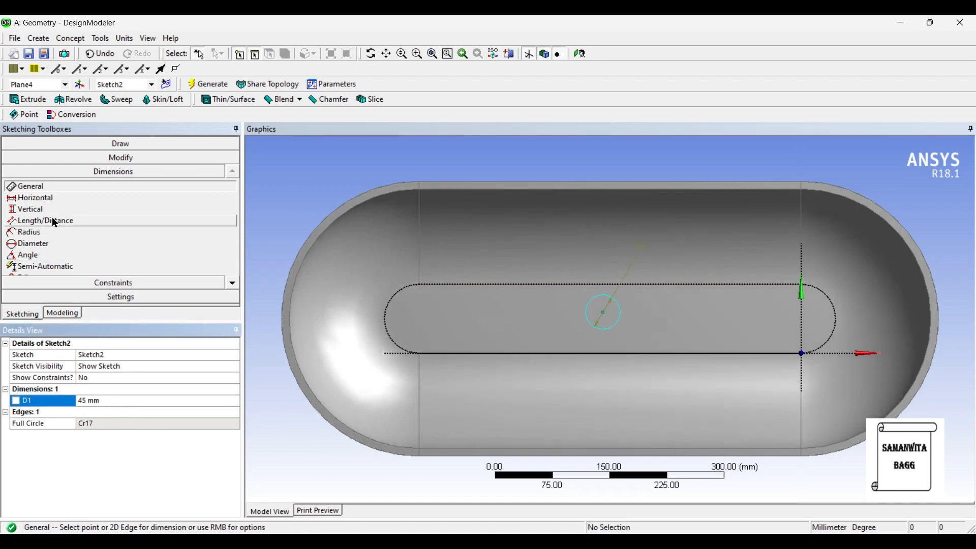
Add a horizontal dimension between the circle's centre and the plane's Y axis
left_click(57, 199)
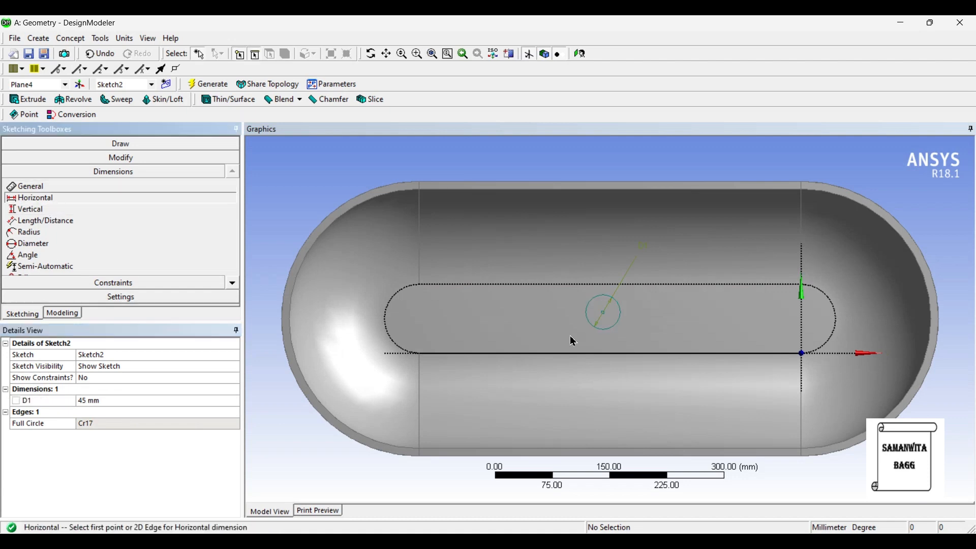
left_click(606, 316)
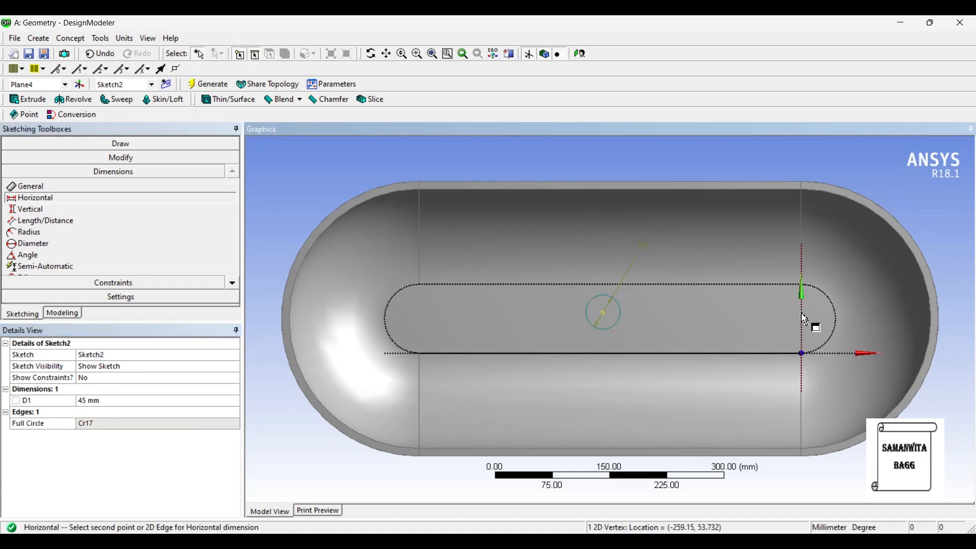
left_click(806, 320)
left_click(714, 253)
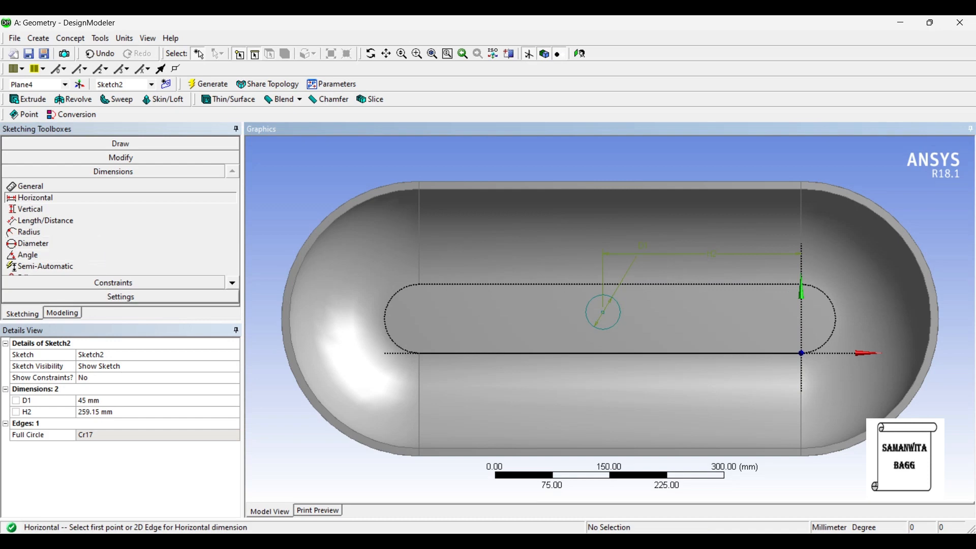
Add a vertical dimension between the floor outline's upper straight edge and the circle's centre
left_click(124, 213)
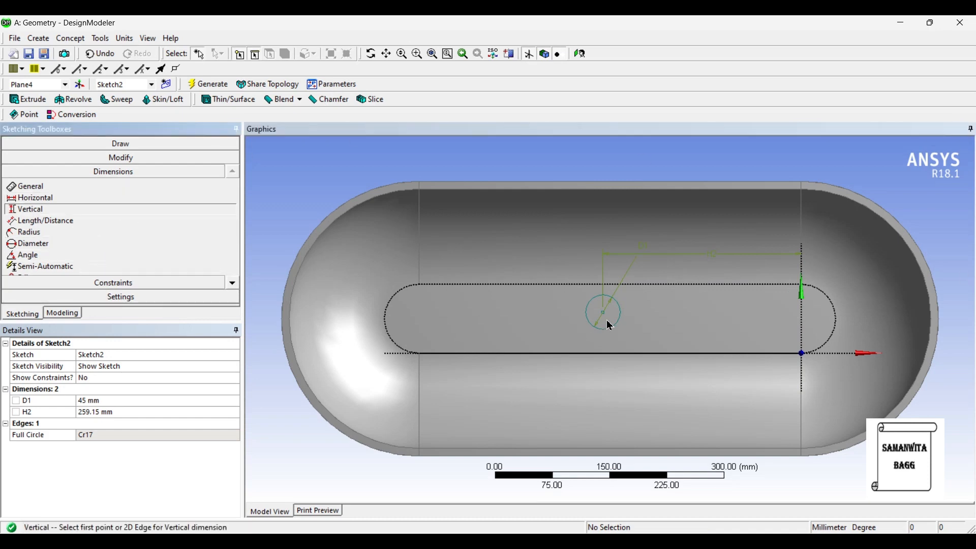
left_click(584, 285)
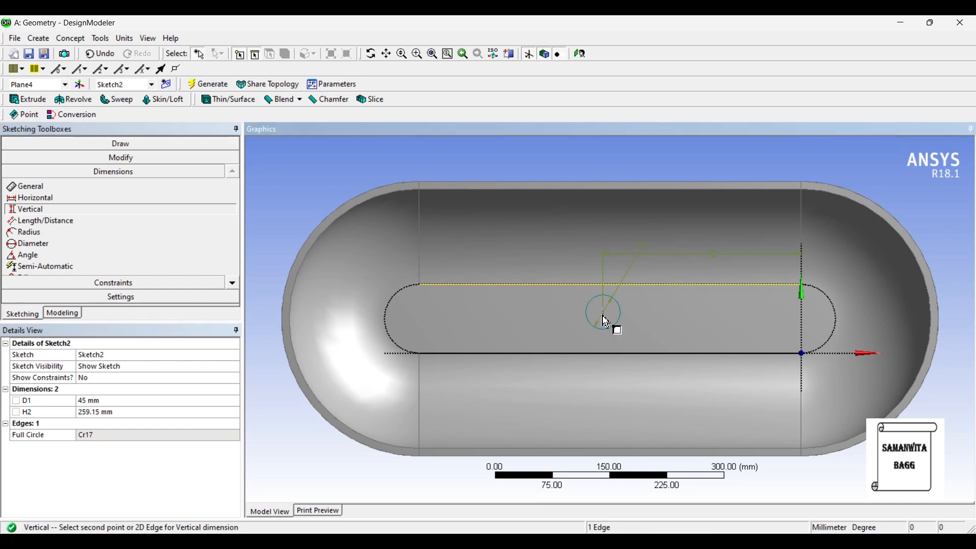
left_click(605, 317)
left_click(523, 311)
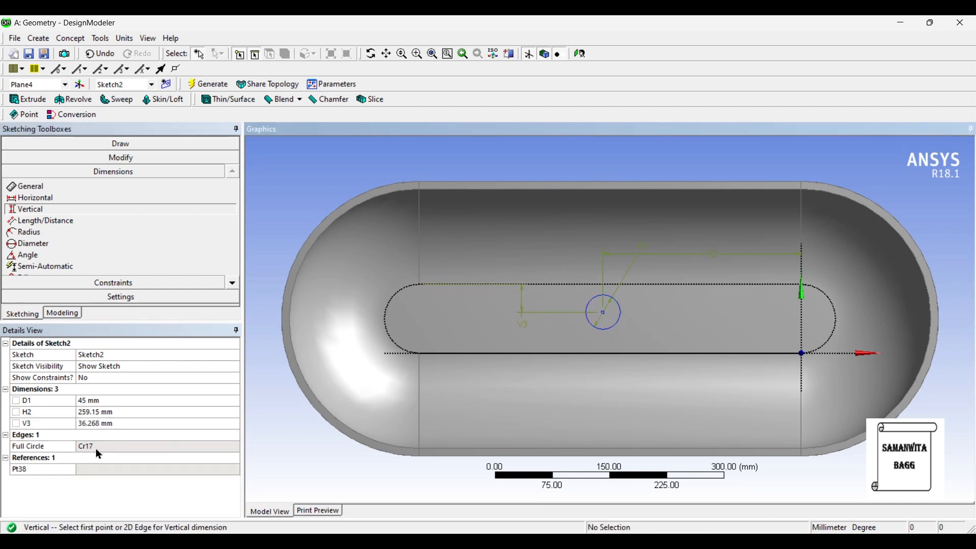
Set the circle centre's horizontal dimension to 250 mm and its vertical dimension to 45 mm
left_click(111, 412)
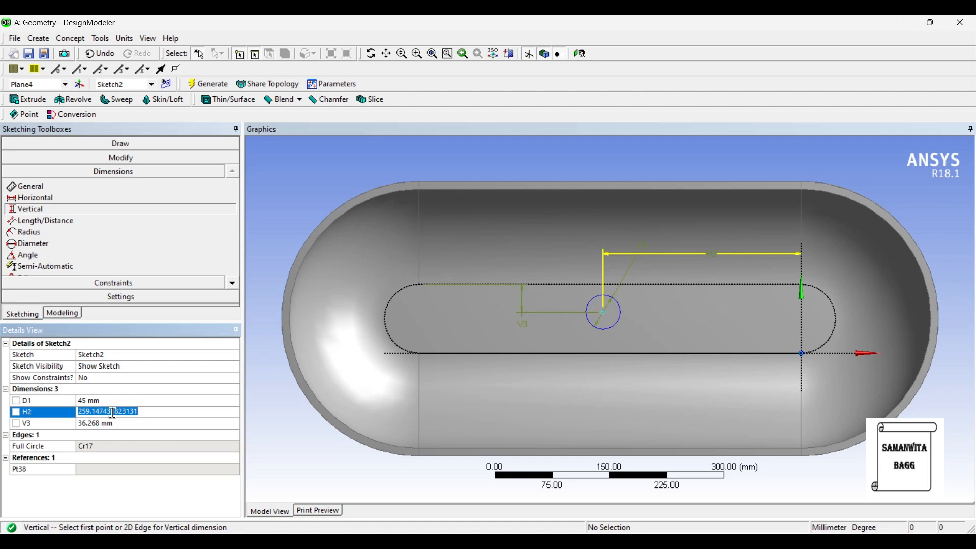
type("250")
key("Return")
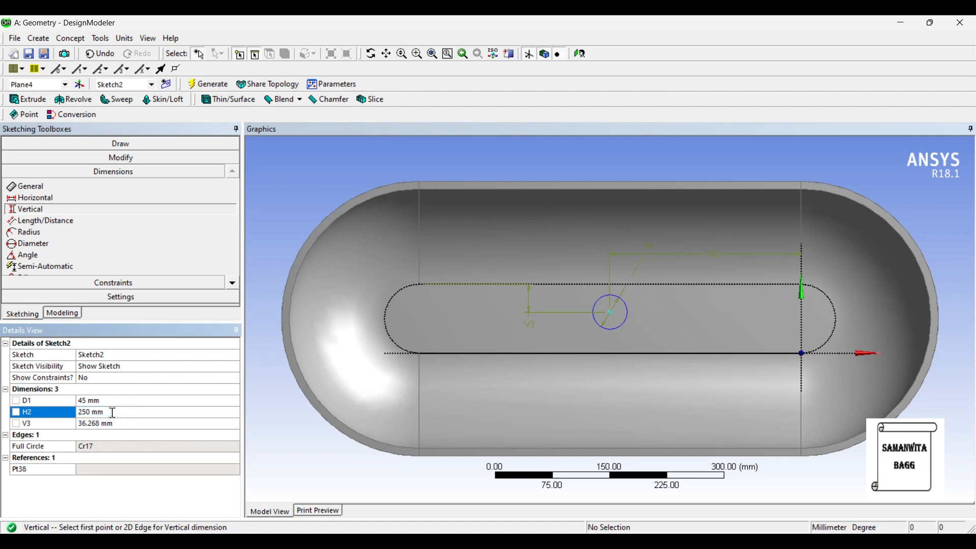
left_click(111, 425)
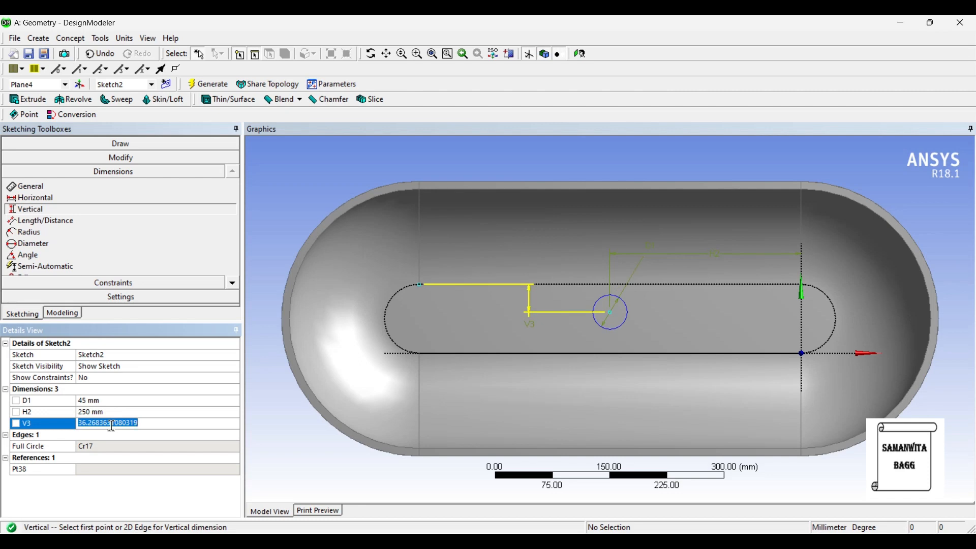
type("45")
key("Return")
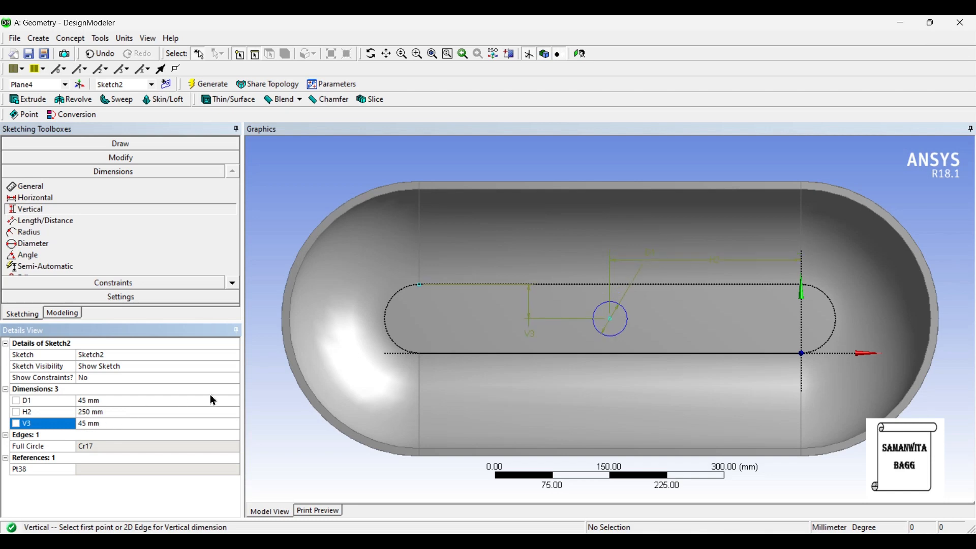
Extrude the floor circle sketch as Cut Material, reversed with a fixed depth of 150 mm, to cut a hole through the basin floor
left_click(66, 311)
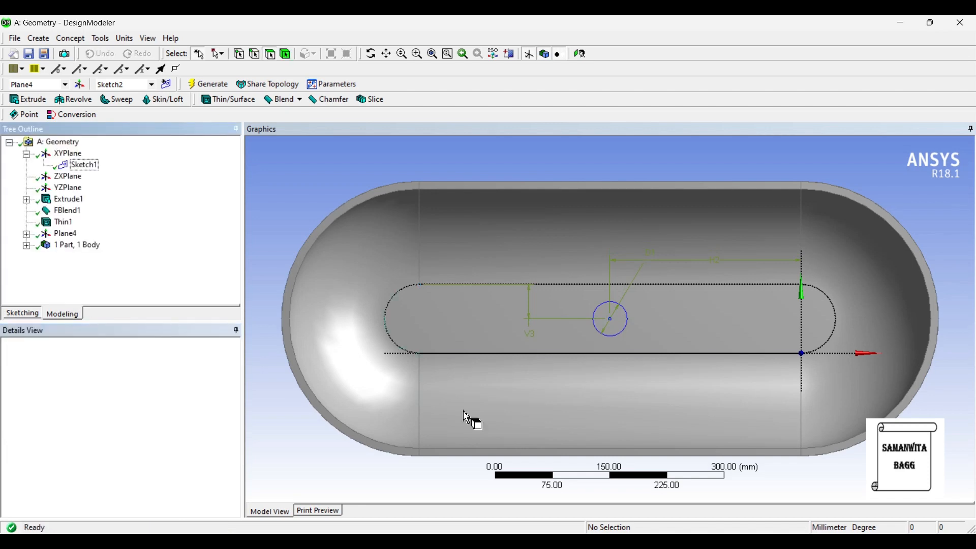
left_click(31, 99)
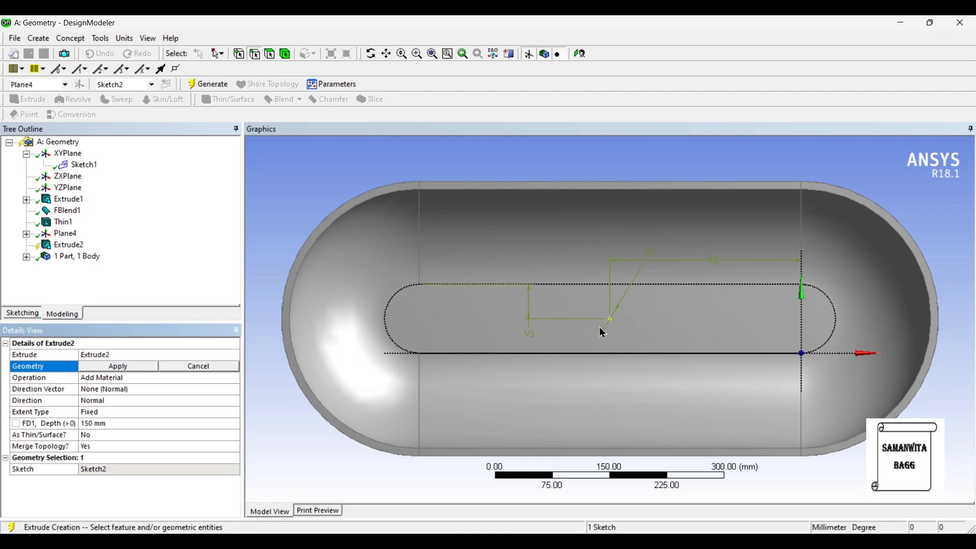
left_click(27, 234)
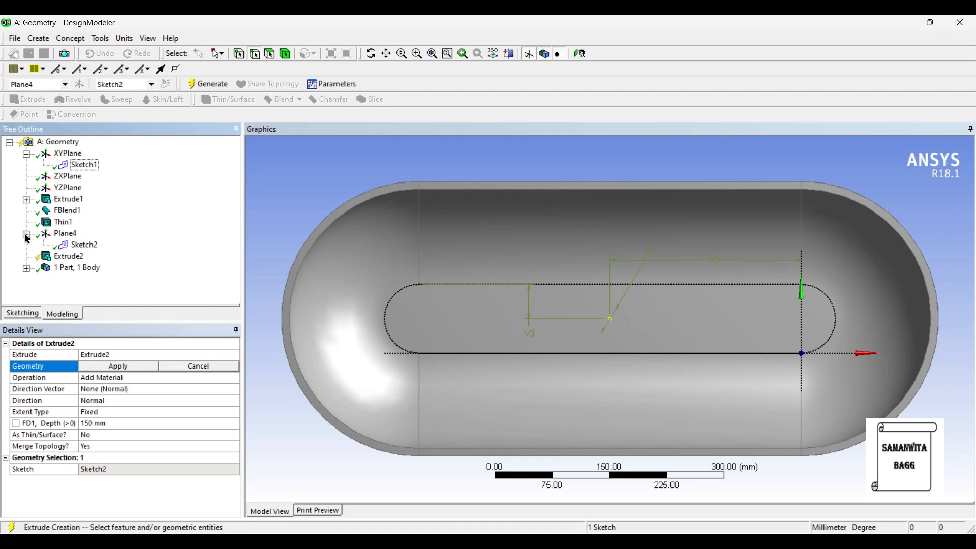
left_click(94, 246)
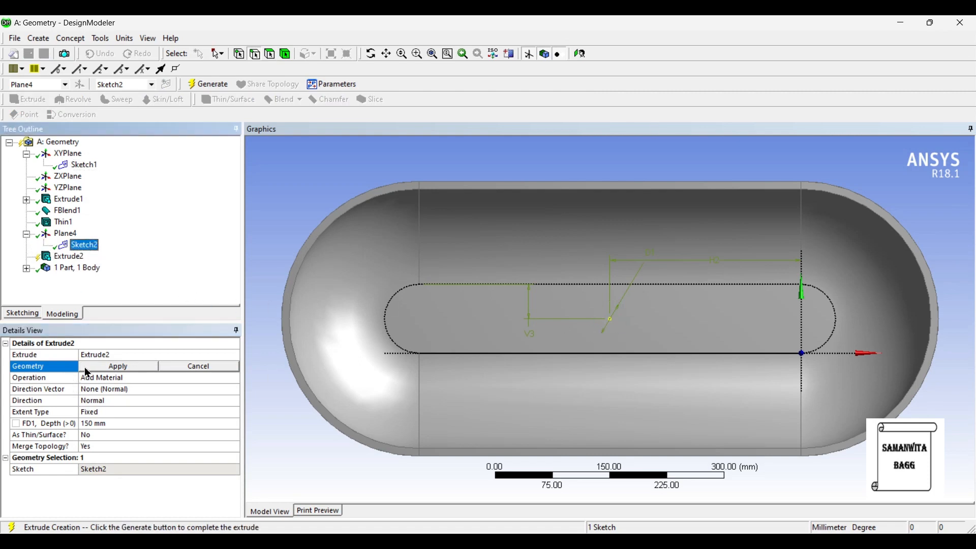
left_click(86, 368)
middle_click_drag(570, 379, 575, 346)
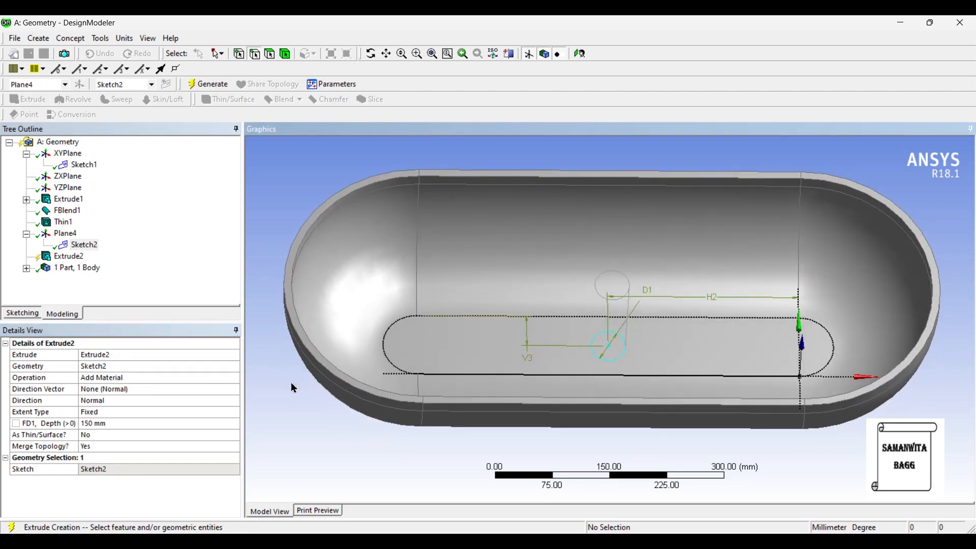
left_click(132, 380)
left_click(234, 378)
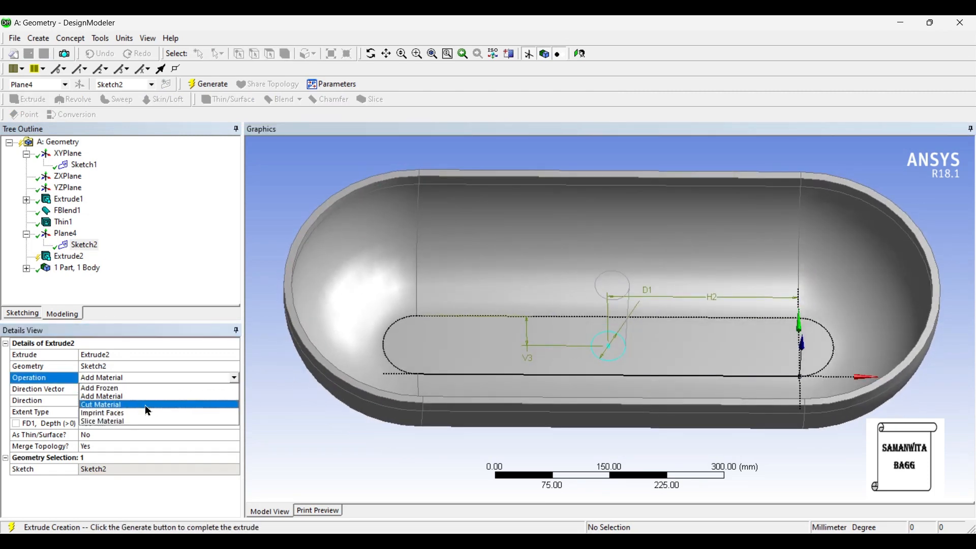
left_click(142, 402)
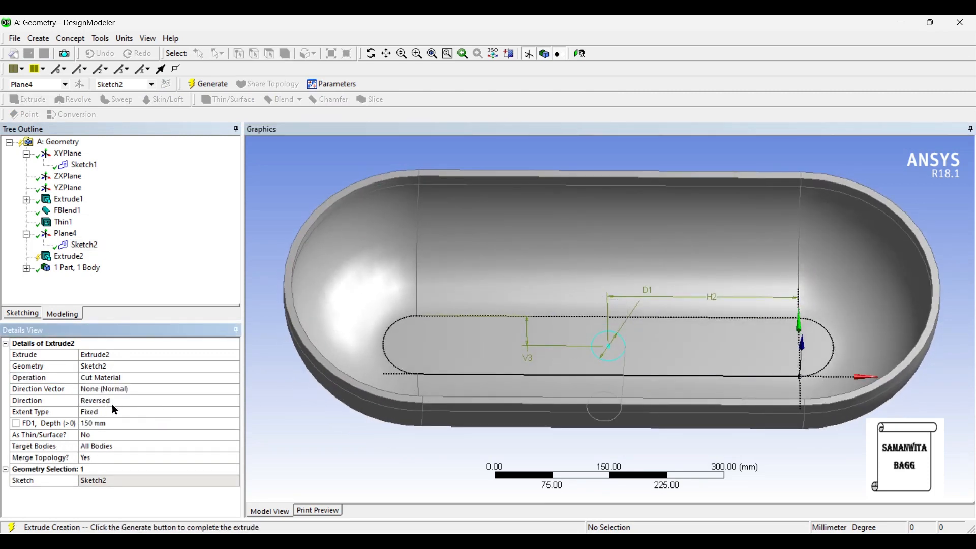
left_click(196, 89)
Round the hole's edge on the inside of the basin floor with a 5 mm fixed-radius blend
middle_click_drag(645, 326, 702, 321)
scroll(687, 328, "up", 5)
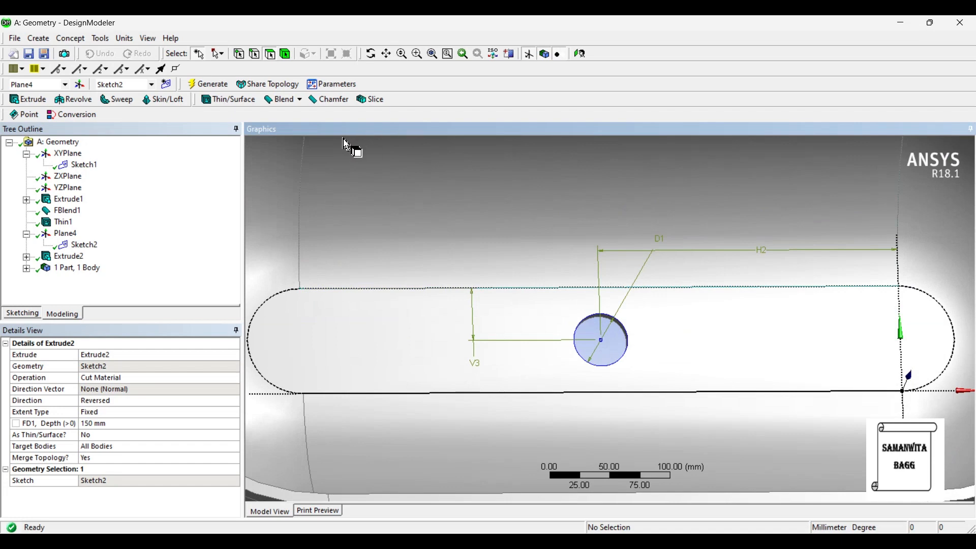
left_click(299, 104)
left_click(316, 111)
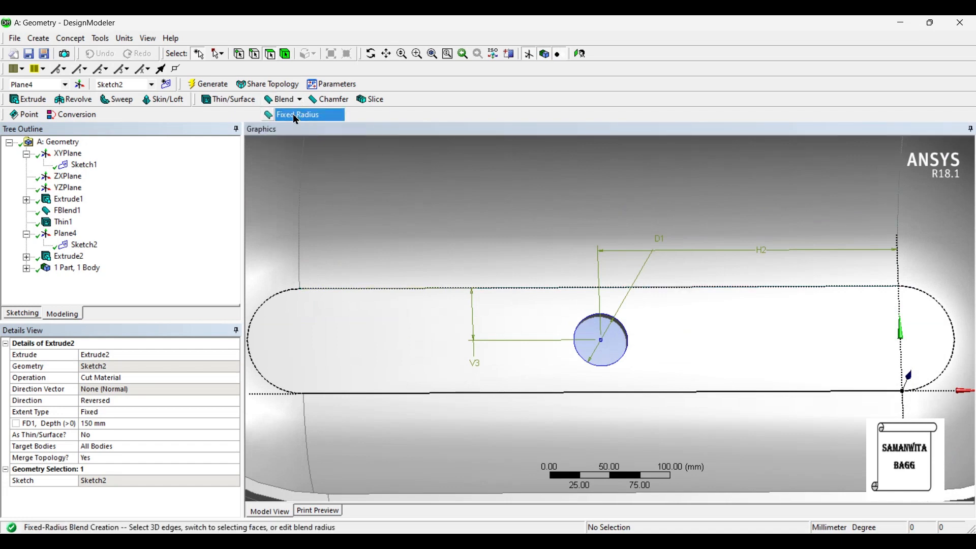
left_click(574, 338)
left_click(106, 379)
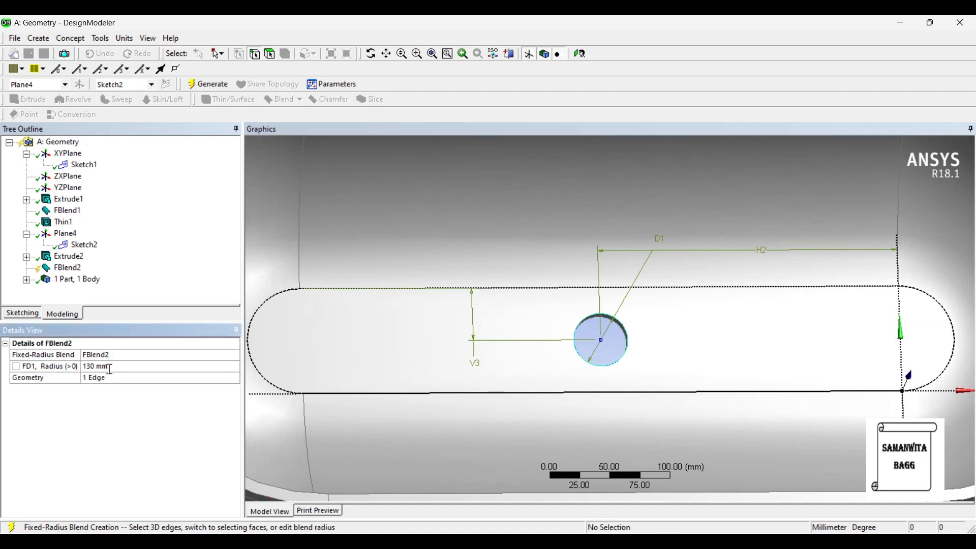
left_click(109, 367)
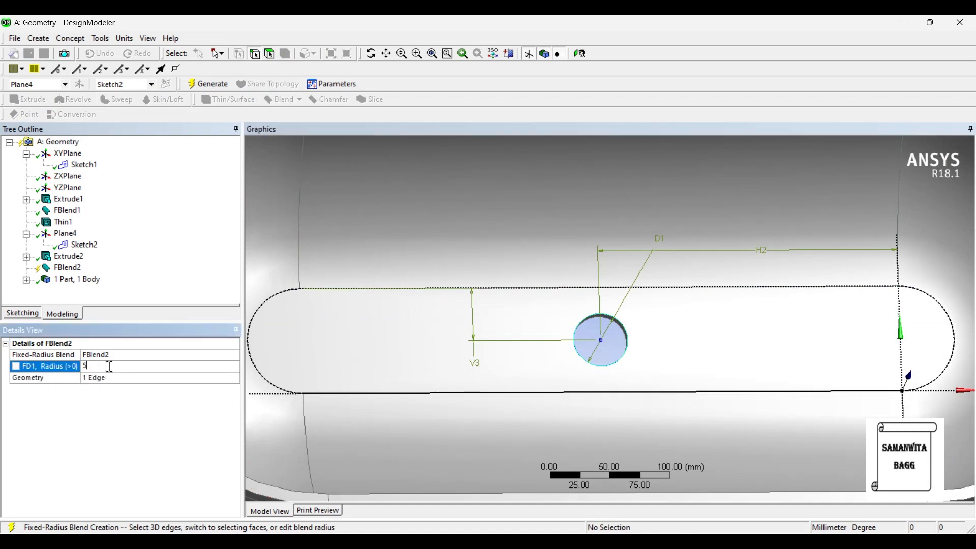
left_click(194, 83)
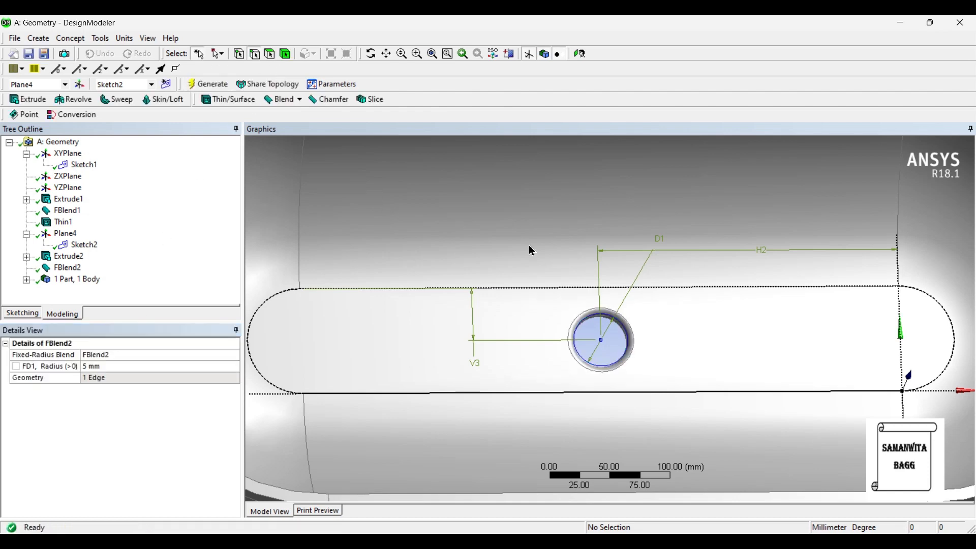
Try to apply a 5 mm fixed-radius blend to a second circular edge inside the floor hole
middle_click_drag(666, 315, 661, 303)
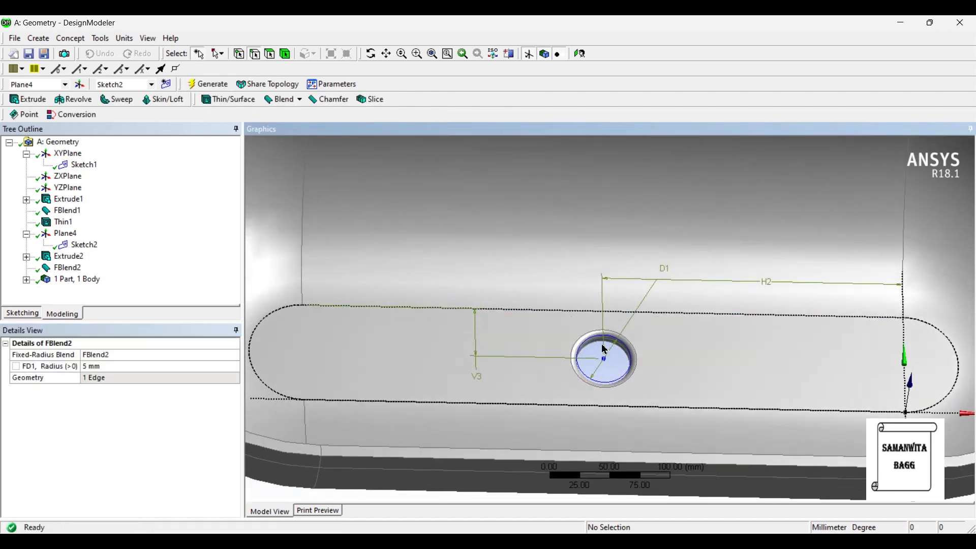
left_click(278, 102)
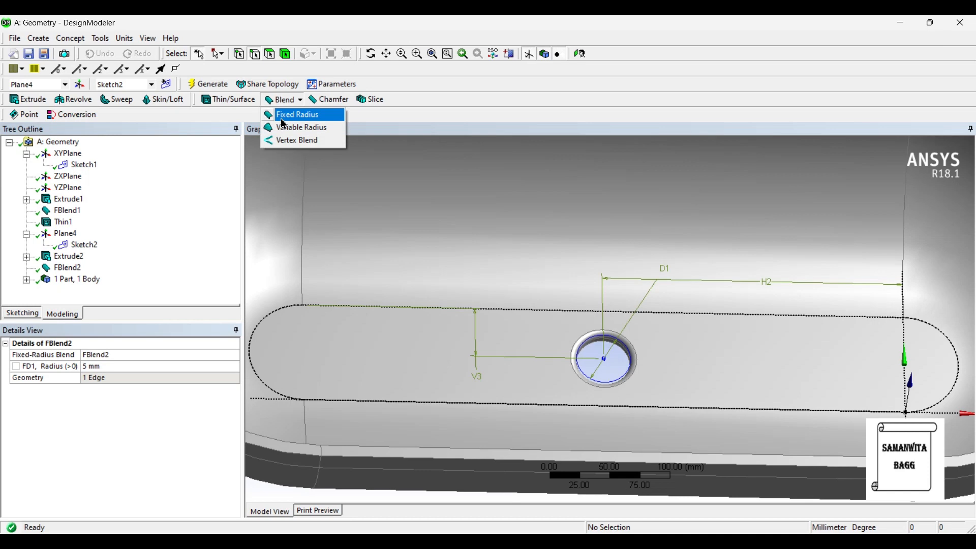
left_click(283, 117)
left_click(589, 349)
middle_click_drag(631, 370, 632, 310)
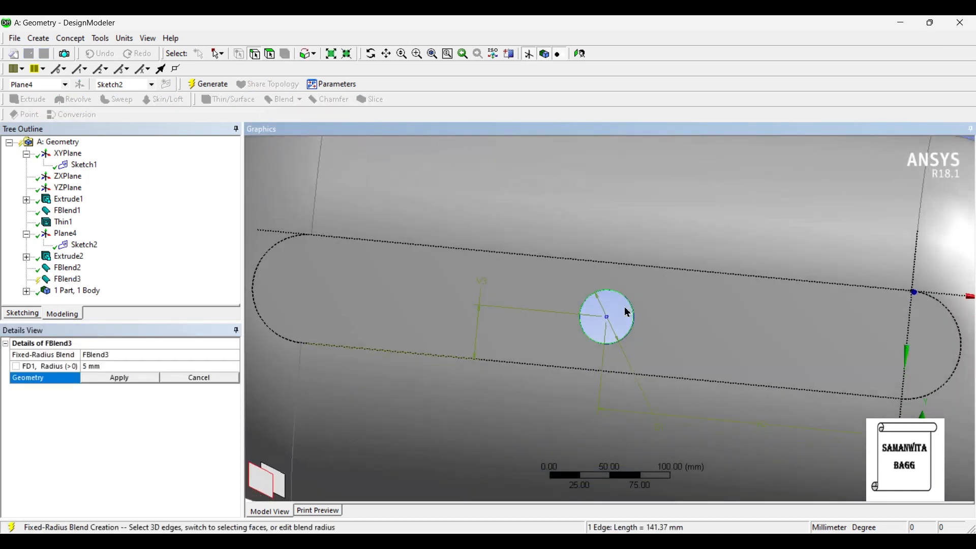
middle_click_drag(657, 251, 357, 369)
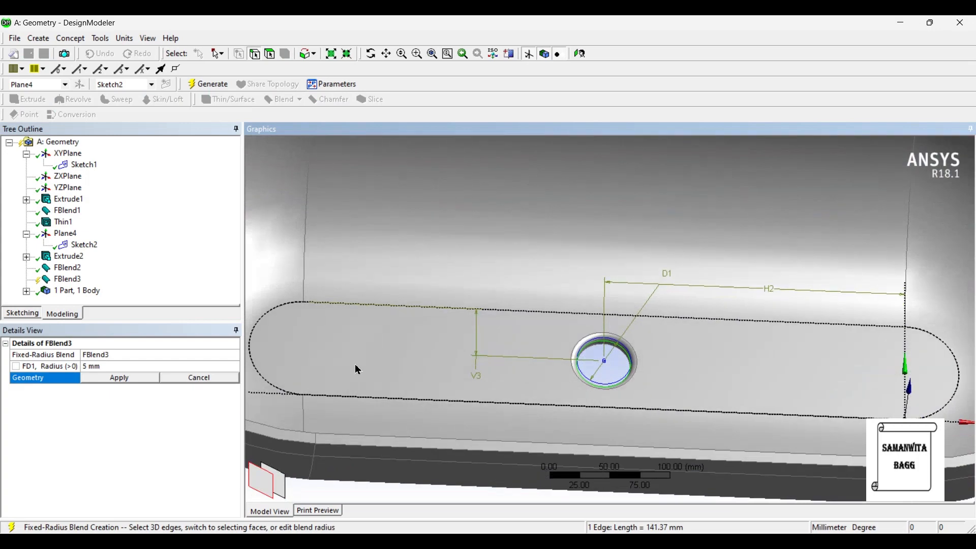
left_click(106, 377)
middle_click_drag(651, 259, 725, 98)
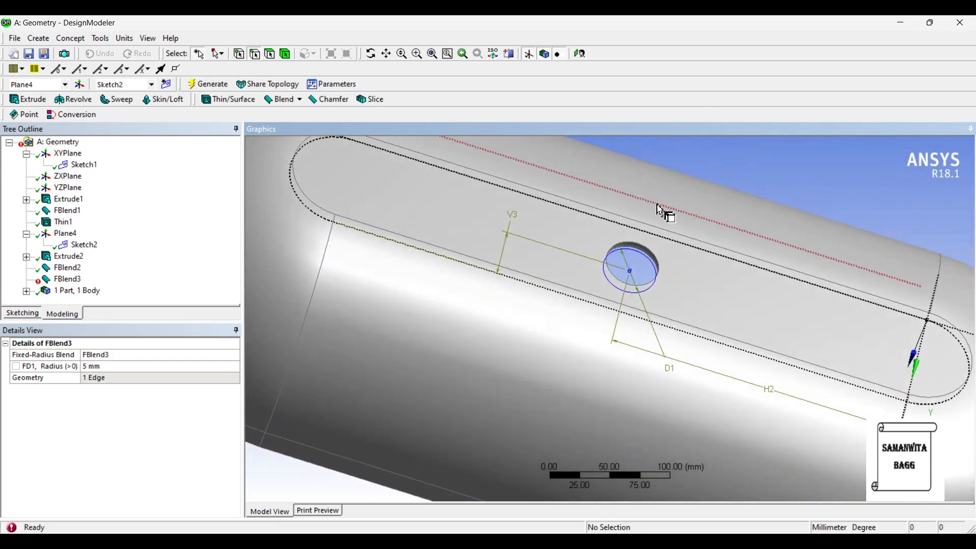
middle_click_drag(643, 275, 679, 243)
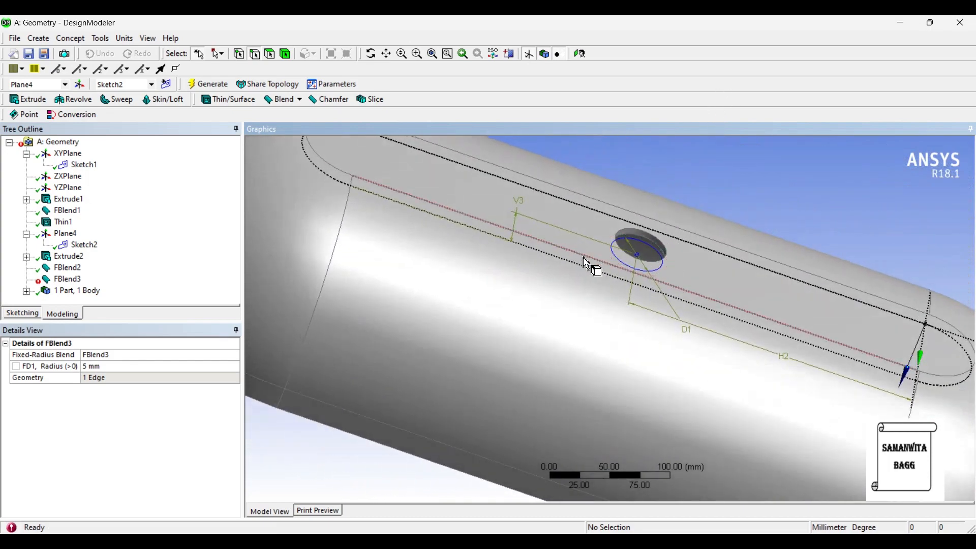
Delete the second hole-edge blend from the model
right_click(70, 279)
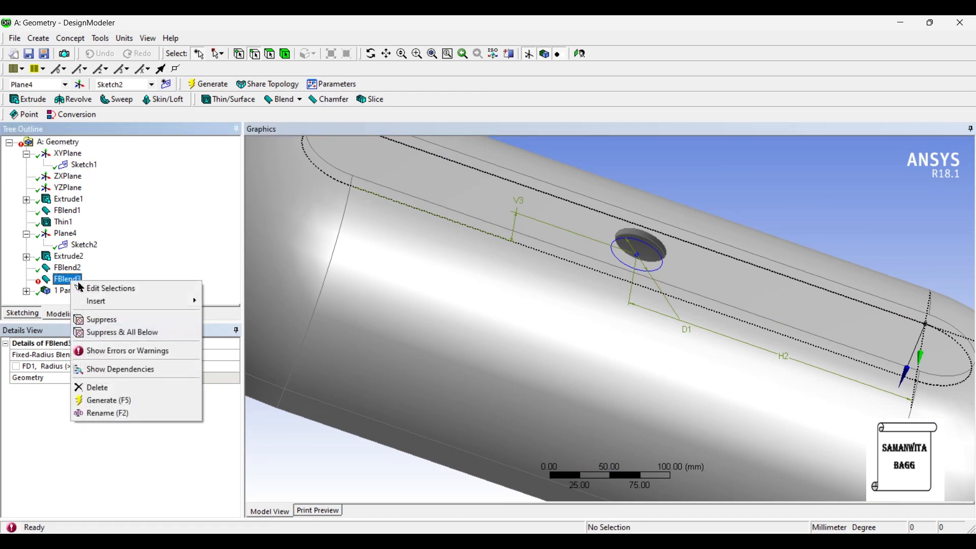
left_click(112, 387)
left_click(448, 330)
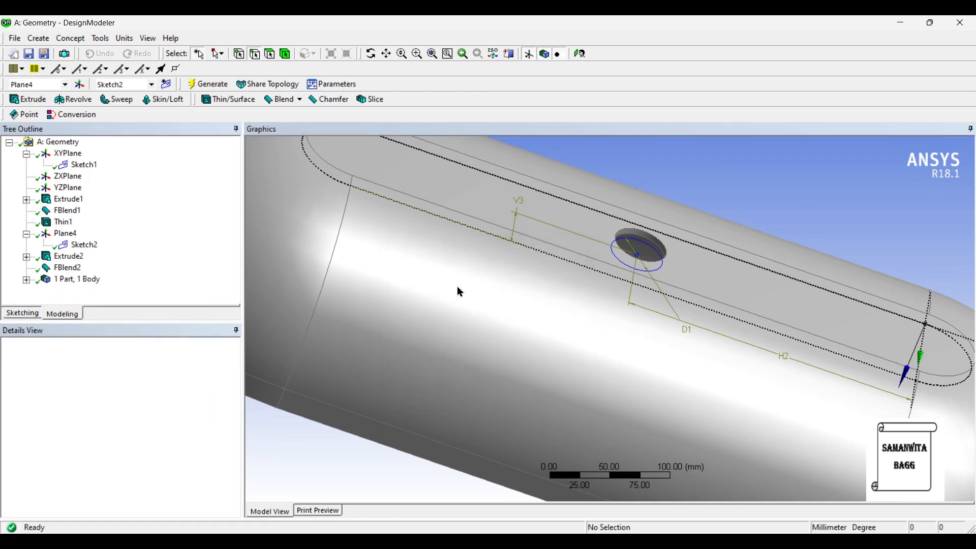
Round the hole's edge on the underside of the basin with a 5 mm fixed-radius blend
left_click(299, 99)
left_click(285, 113)
left_click(655, 239)
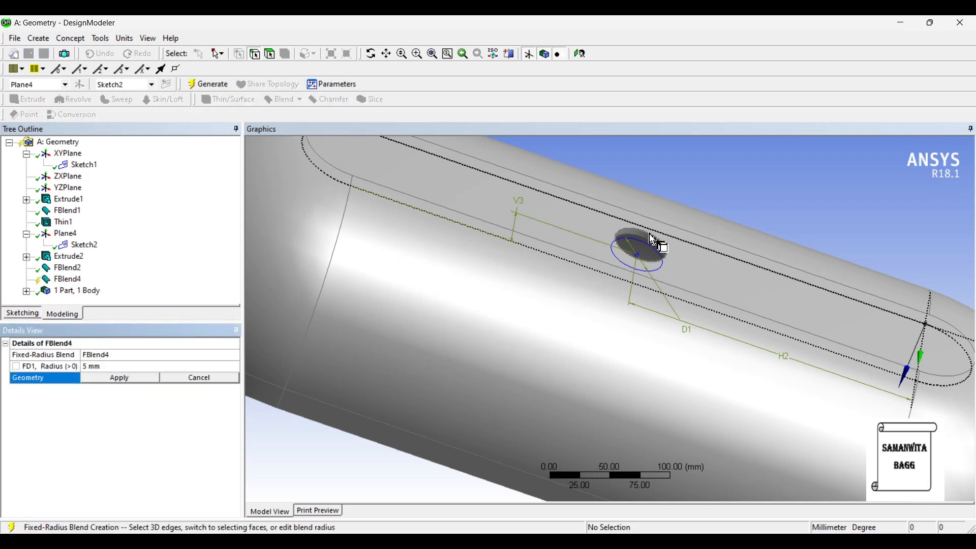
left_click(98, 386)
left_click(207, 83)
Round the four inner edges of the basin's upper rim with a 5 mm fixed-radius blend
middle_click_drag(564, 206, 523, 340)
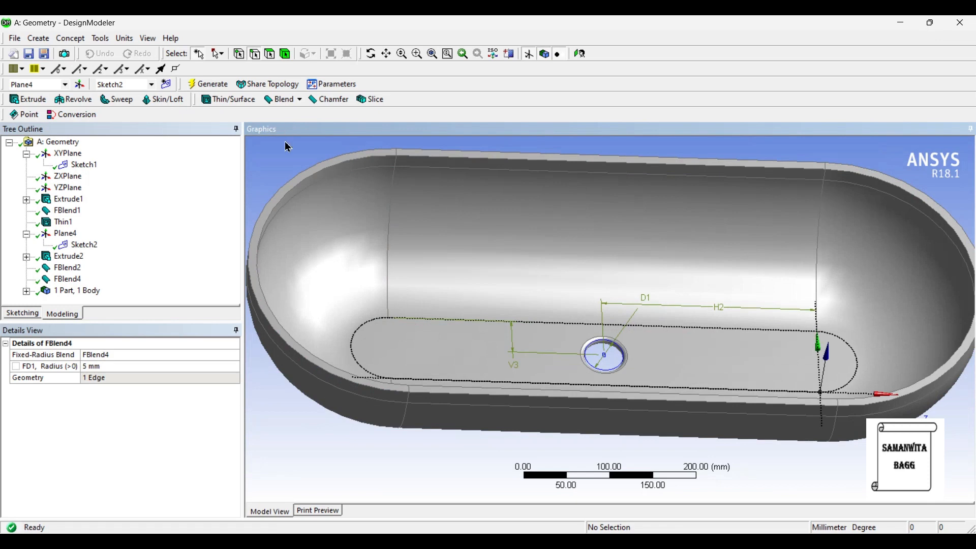
left_click(287, 99)
left_click(297, 116)
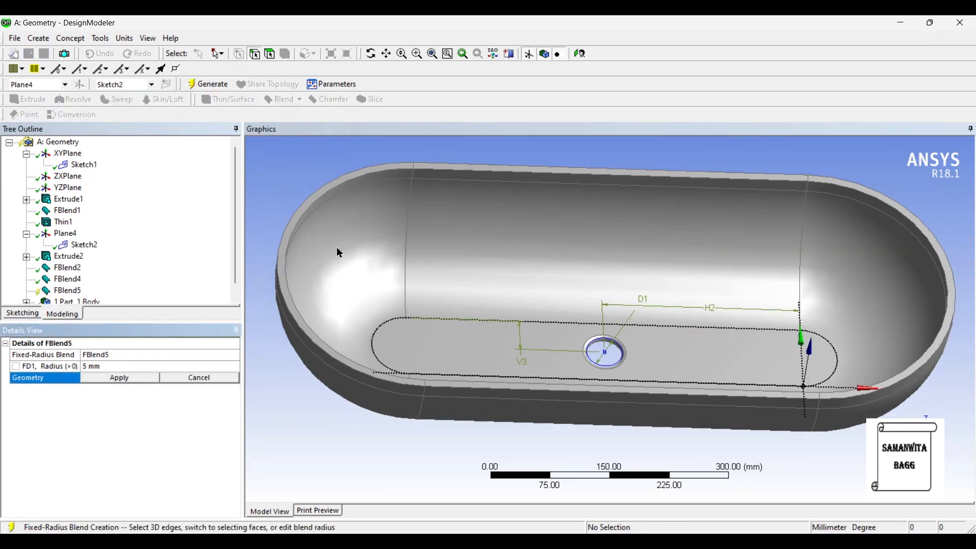
left_click(446, 177)
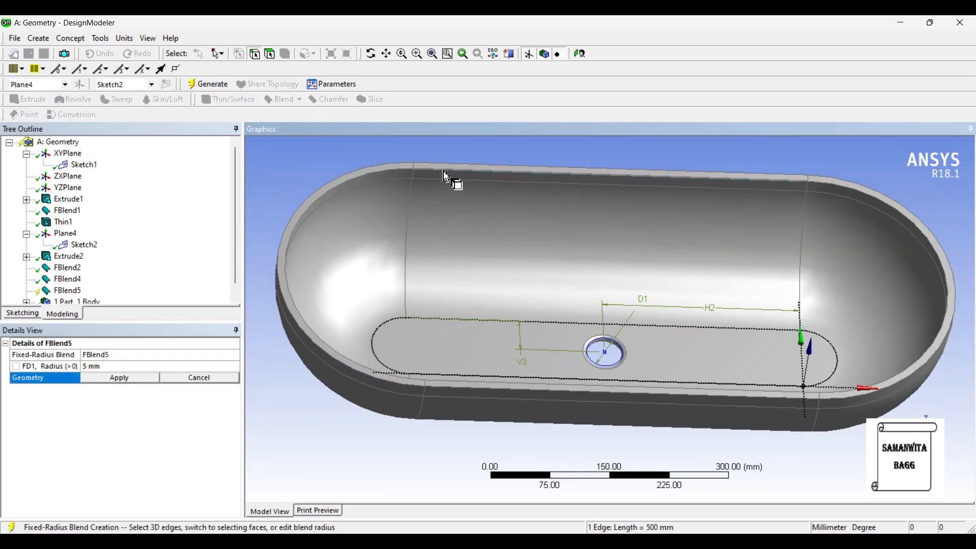
left_click(349, 191, "ctrl")
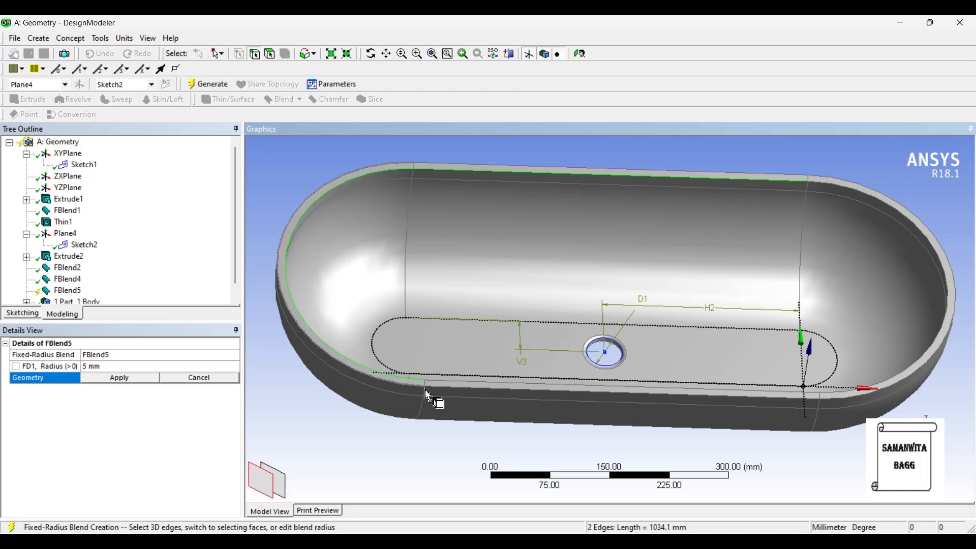
left_click(471, 392, "ctrl")
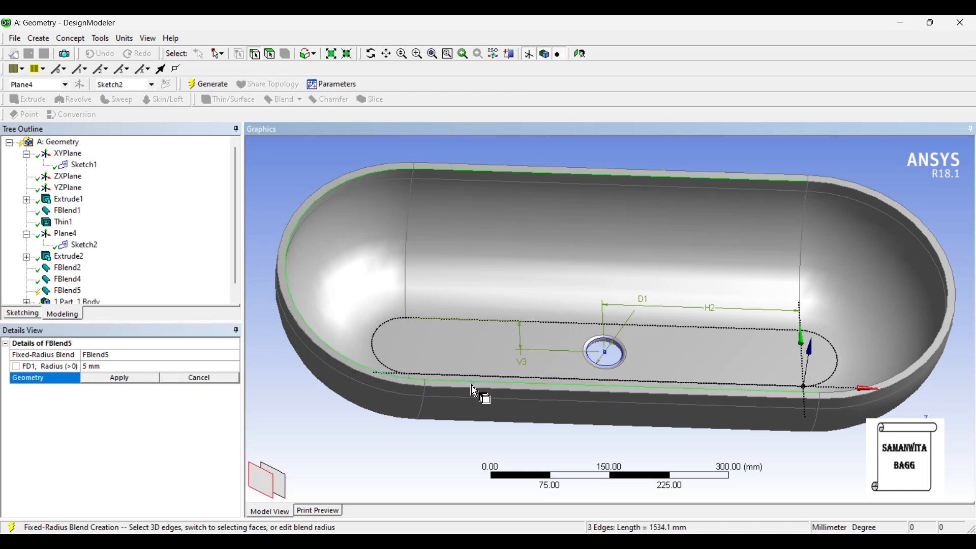
left_click(895, 387, "ctrl")
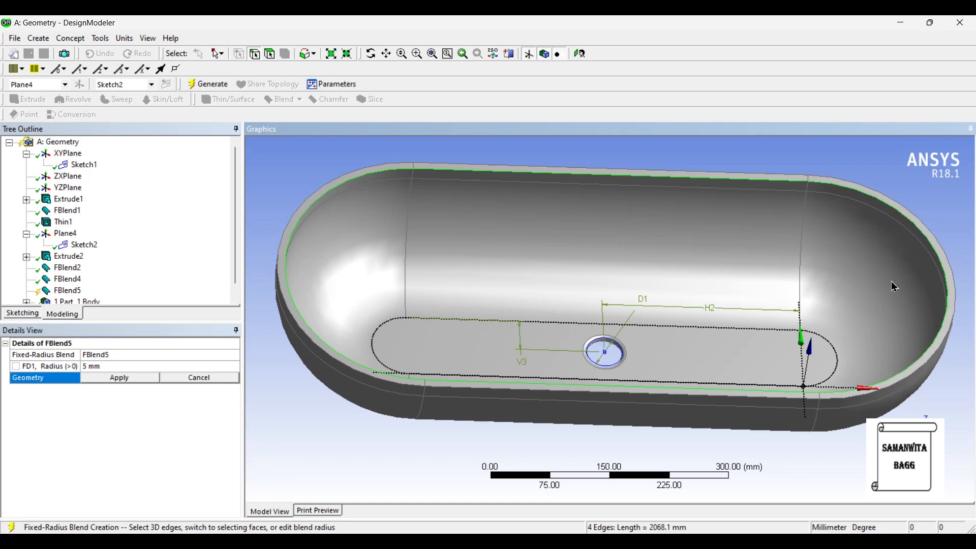
left_click(123, 380)
left_click(214, 90)
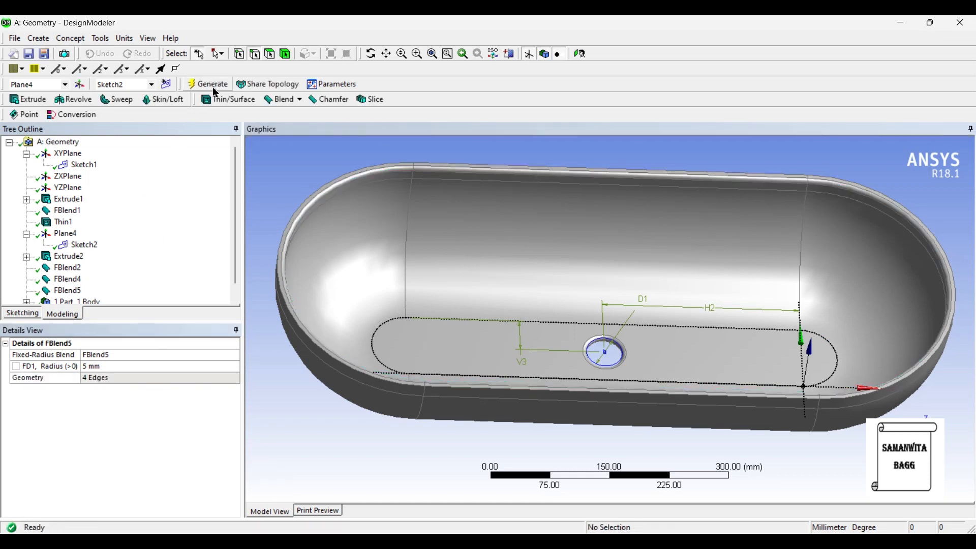
Round the four outer edges of the basin's upper rim with a 5 mm fixed-radius blend
left_click(282, 100)
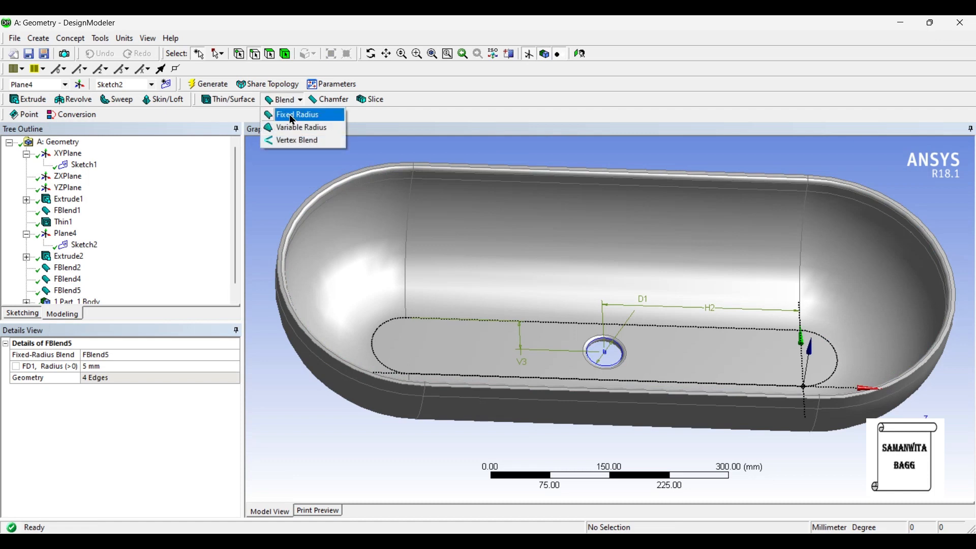
left_click(295, 118)
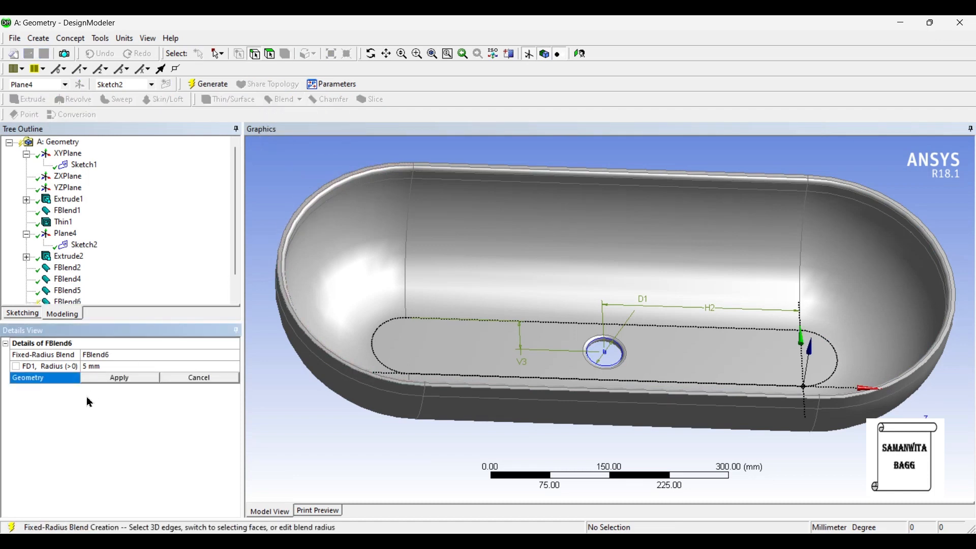
left_click(311, 213)
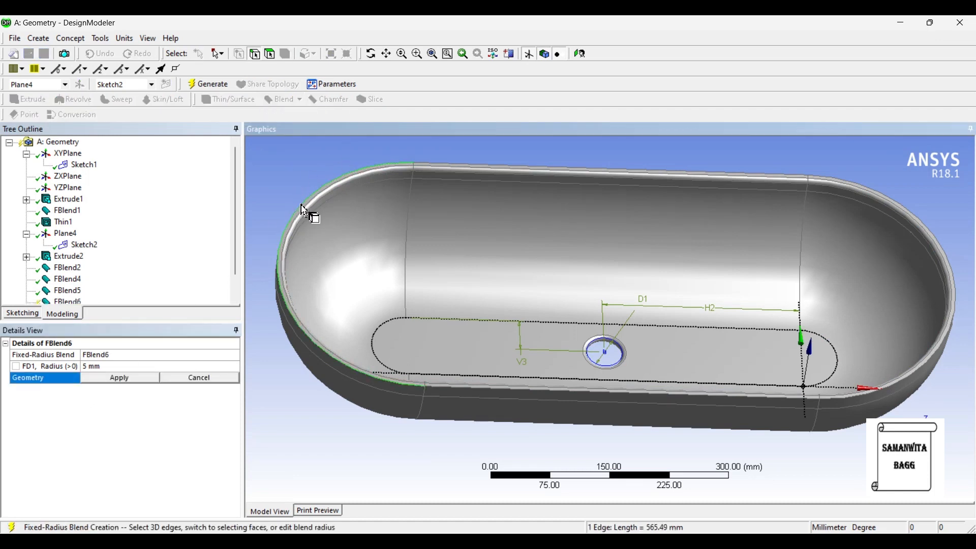
left_click(436, 166, "ctrl")
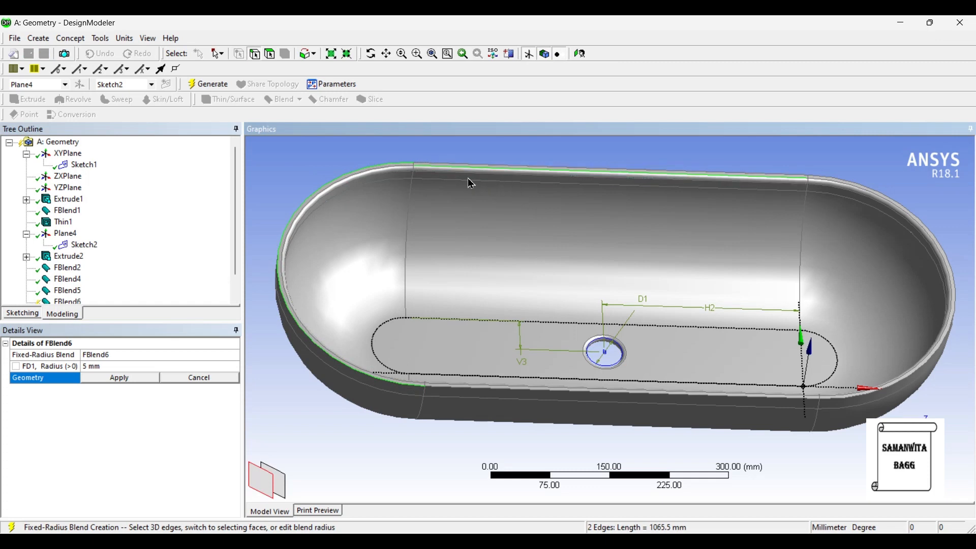
middle_click_drag(486, 168, 492, 201)
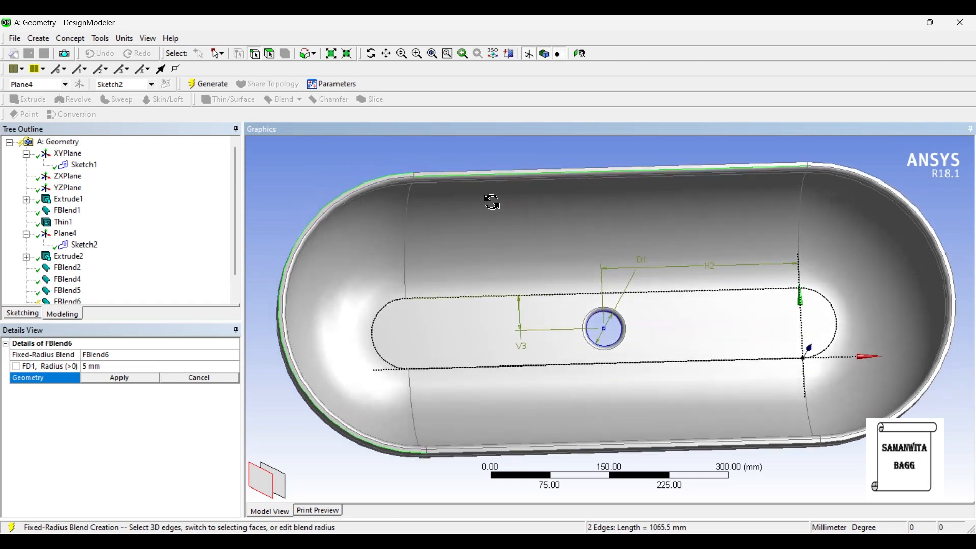
left_click(441, 173, "ctrl")
left_click(442, 181, "ctrl")
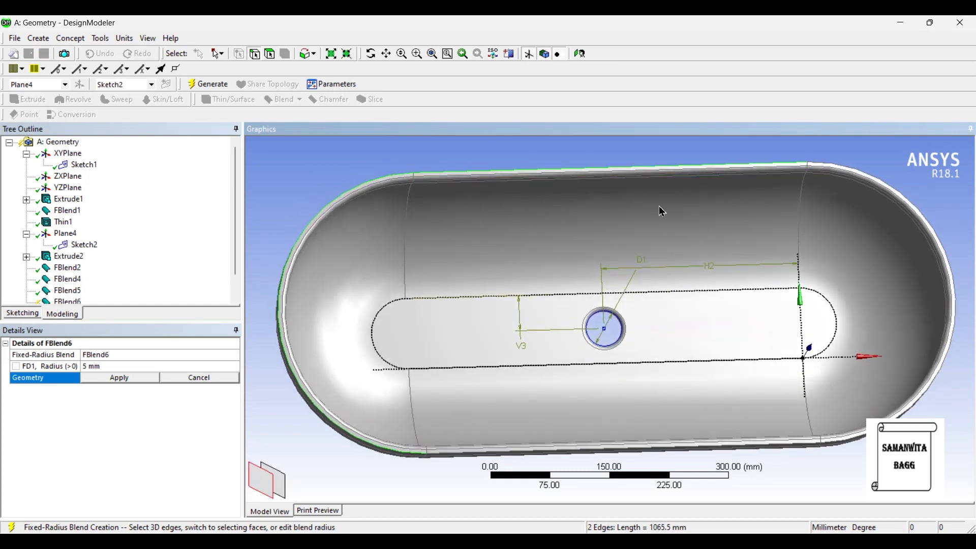
left_click(839, 174, "ctrl")
middle_click_drag(650, 391, 645, 388)
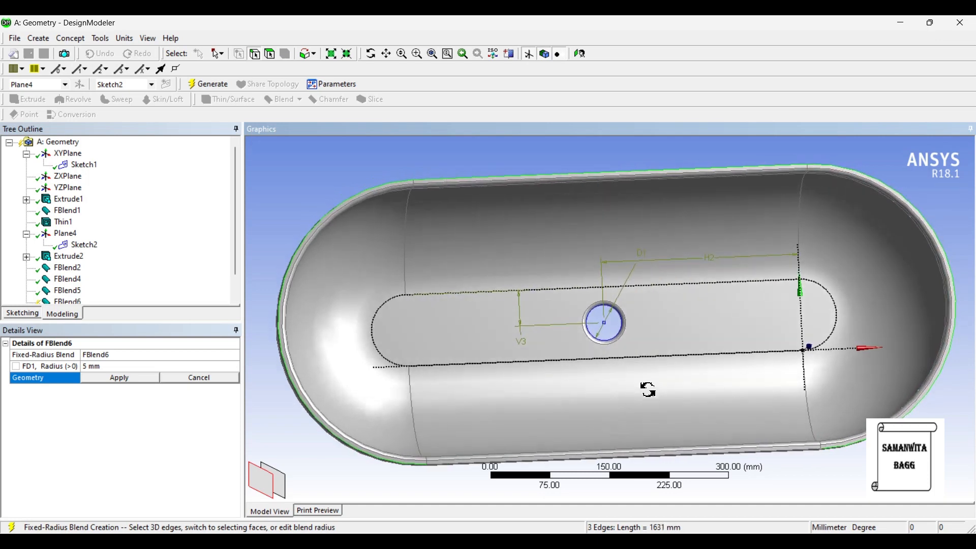
left_click(471, 464, "ctrl")
middle_click_drag(542, 367, 540, 320)
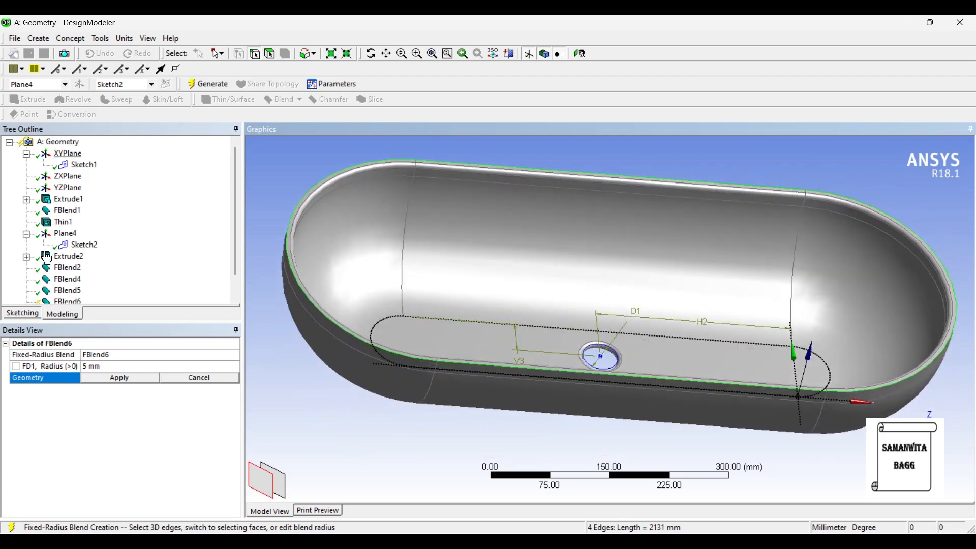
left_click(122, 378)
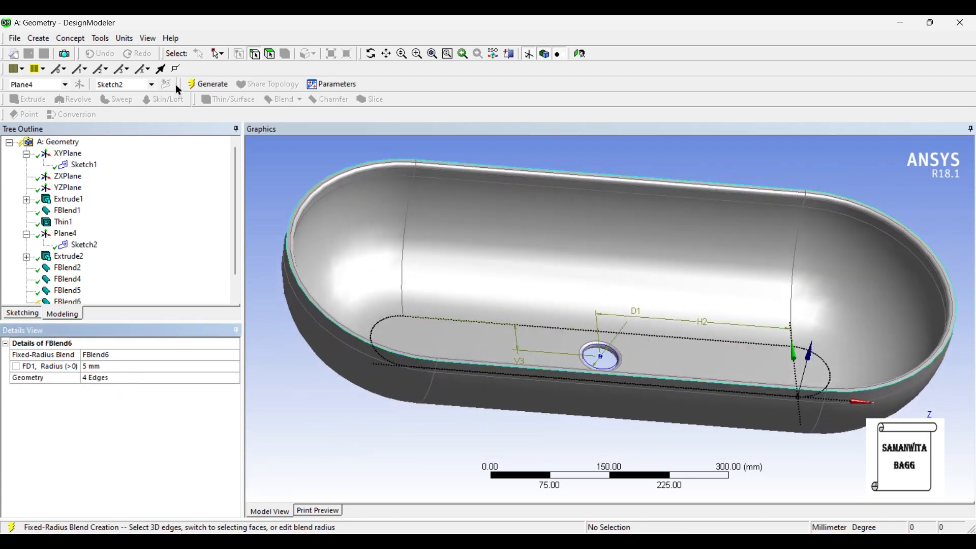
left_click(203, 92)
middle_click_drag(613, 264, 605, 353)
scroll(617, 239, "down", 5)
scroll(608, 357, "up", 3)
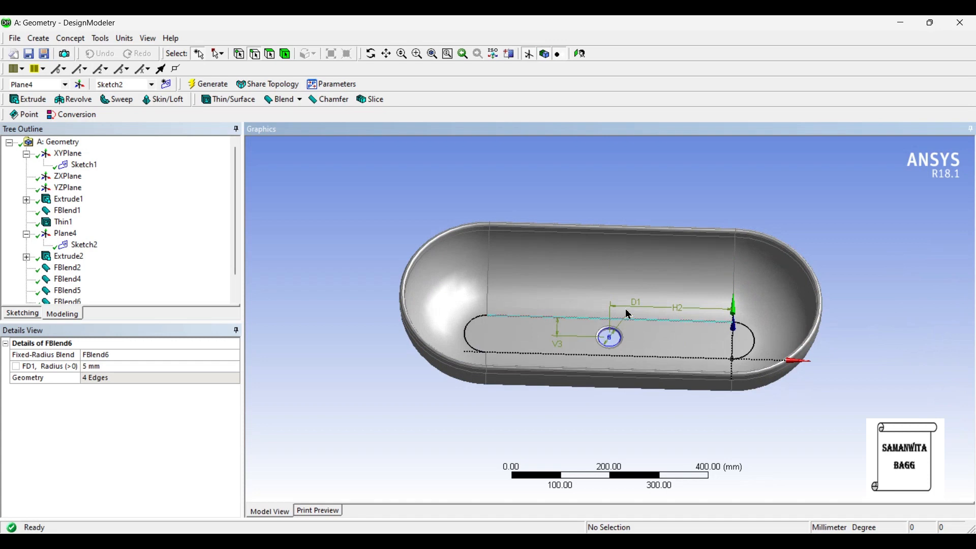
middle_click_drag(802, 306, 845, 324)
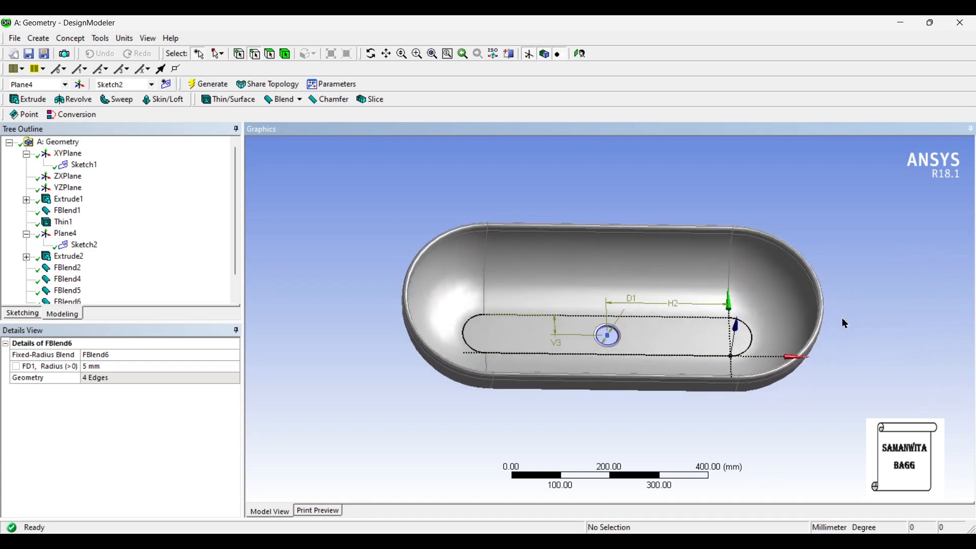